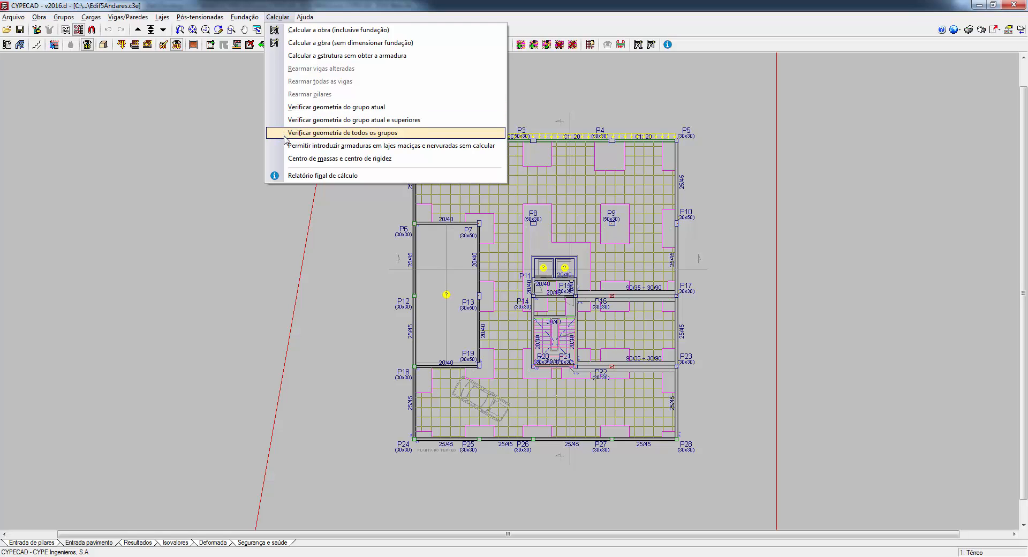
Verify the geometry of all groups, review the incident report and close it
left_click(285, 134)
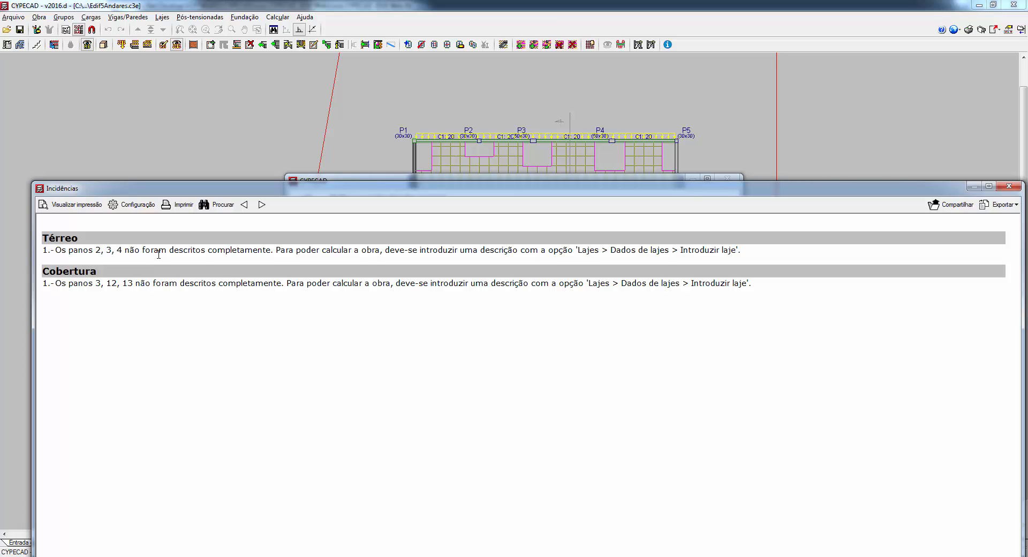
left_click(1010, 185)
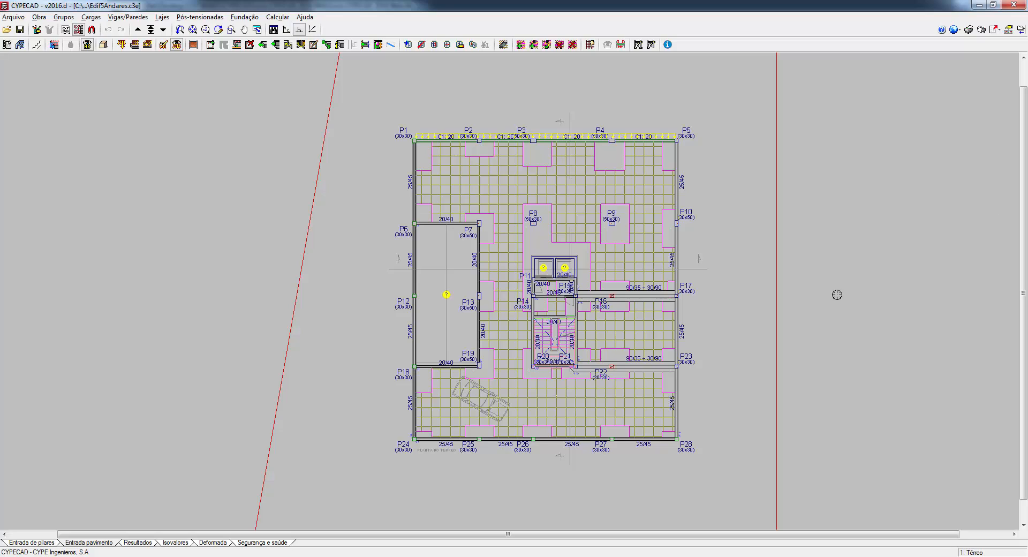
Place a 0.63 t/m linear permanent load outside the slab outline, near column P17 on the Térreo group
left_click(91, 17)
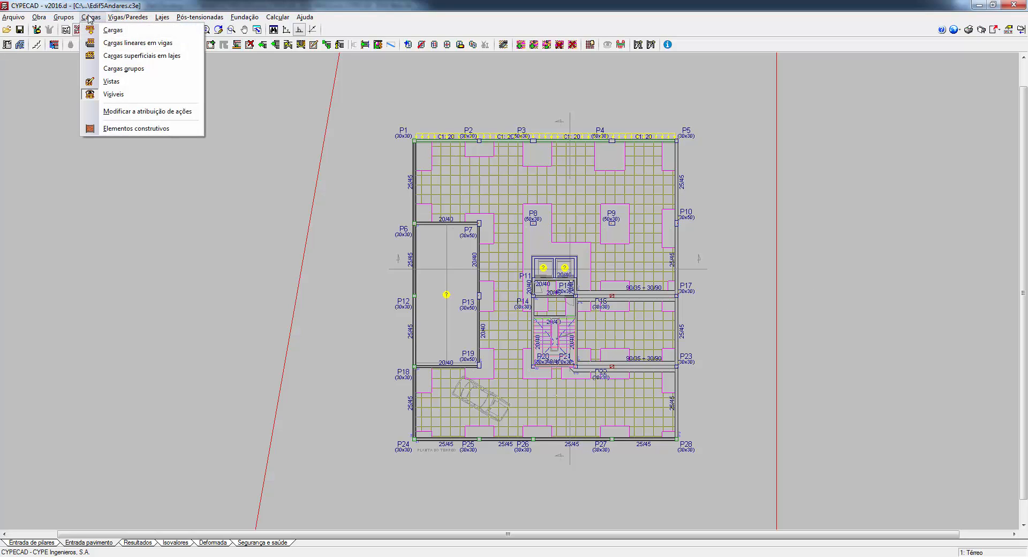
left_click(111, 31)
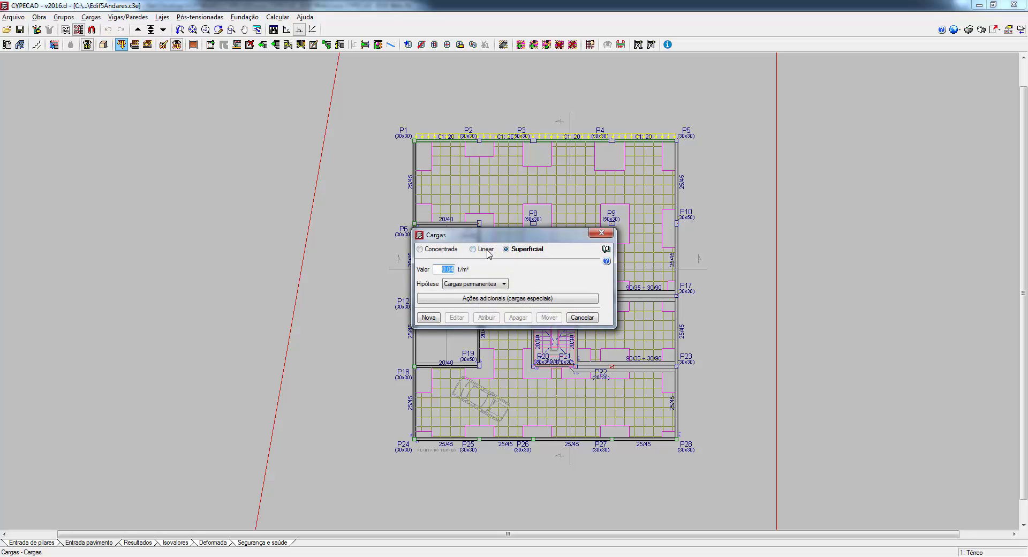
left_click(487, 252)
left_click(428, 318)
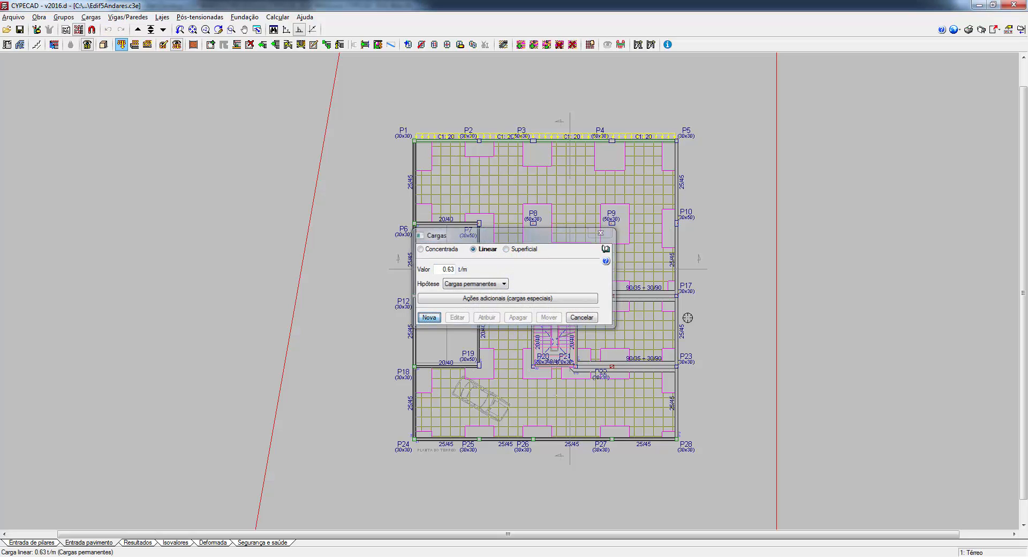
left_click(719, 311)
right_click(729, 318)
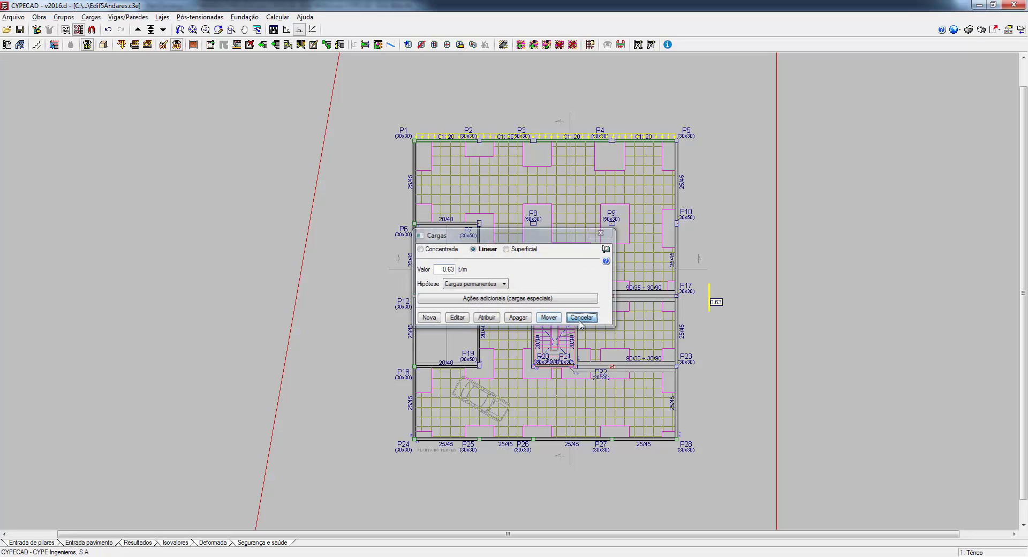
left_click(575, 318)
Rerun the geometry check for all groups with the stray load in place, then close the incident report
left_click(277, 17)
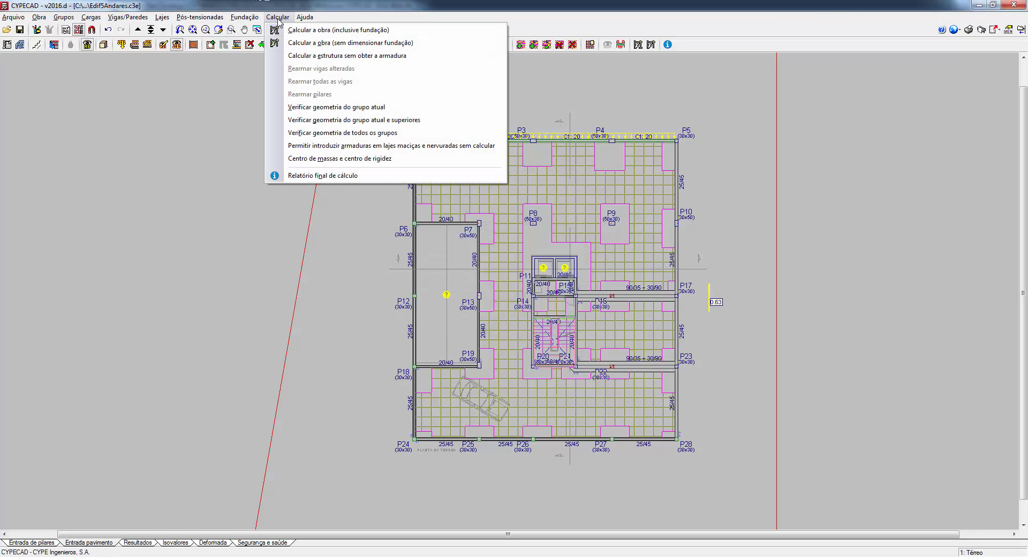
left_click(343, 134)
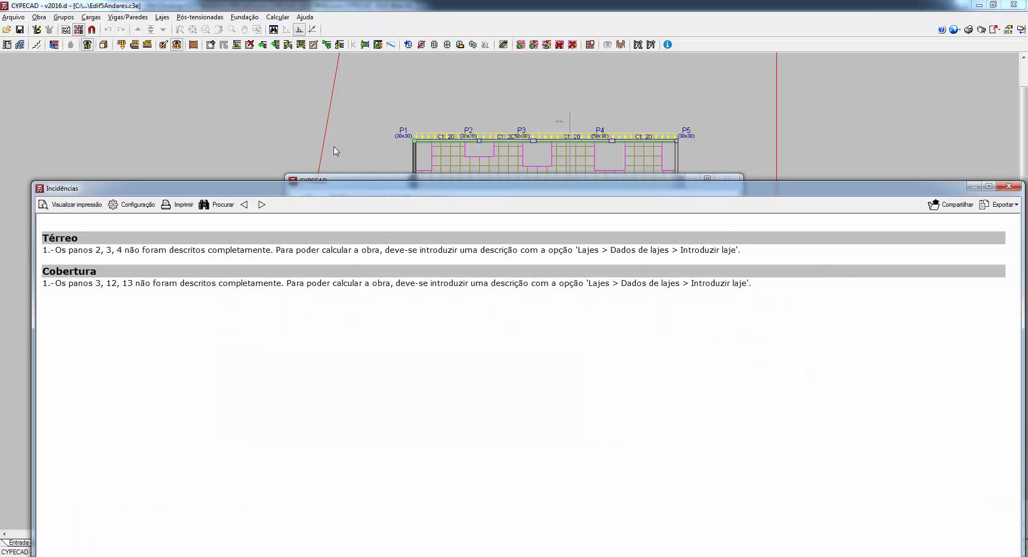
left_click_drag(397, 193, 383, 87)
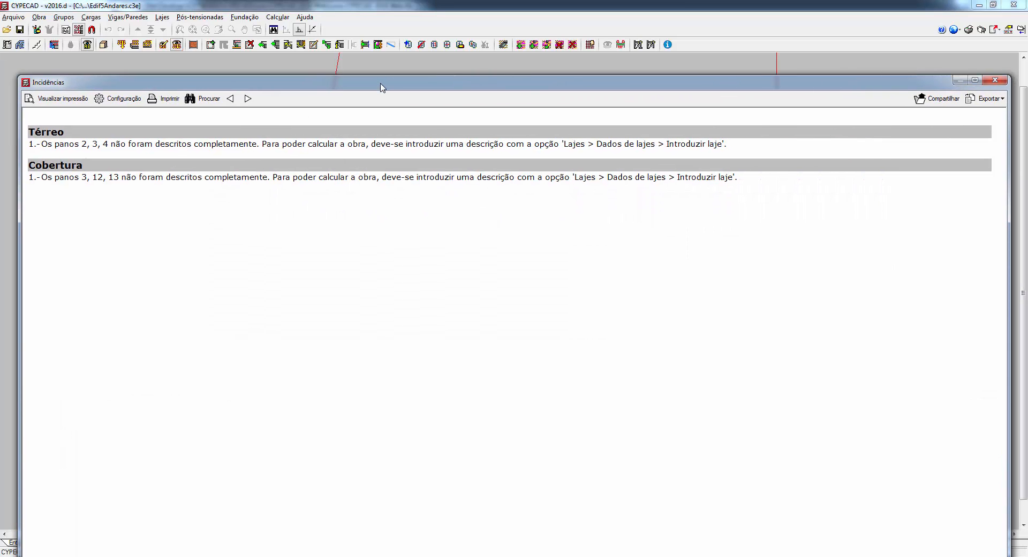
left_click(995, 80)
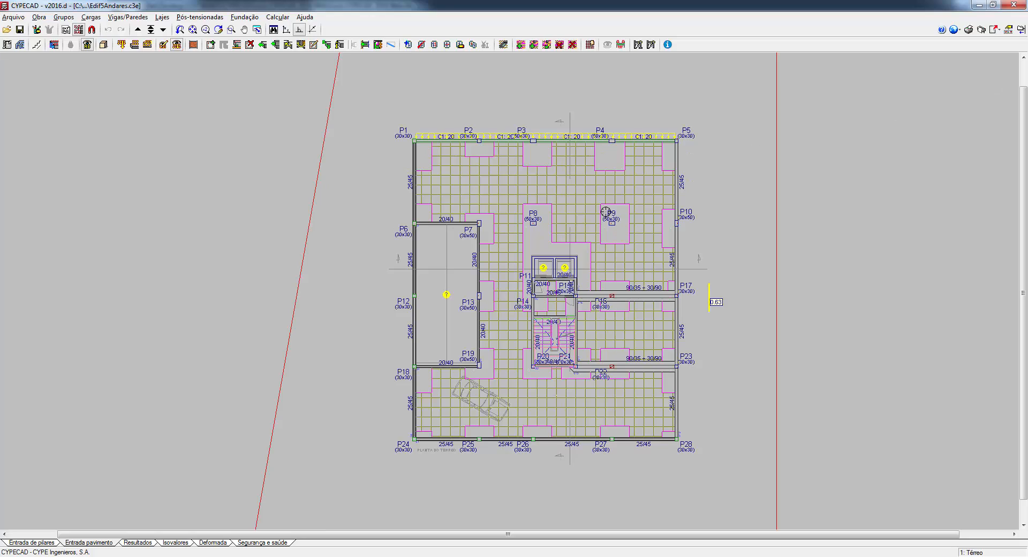
Delete the 0.63 t/m linear load outside the building near column P17
left_click(278, 16)
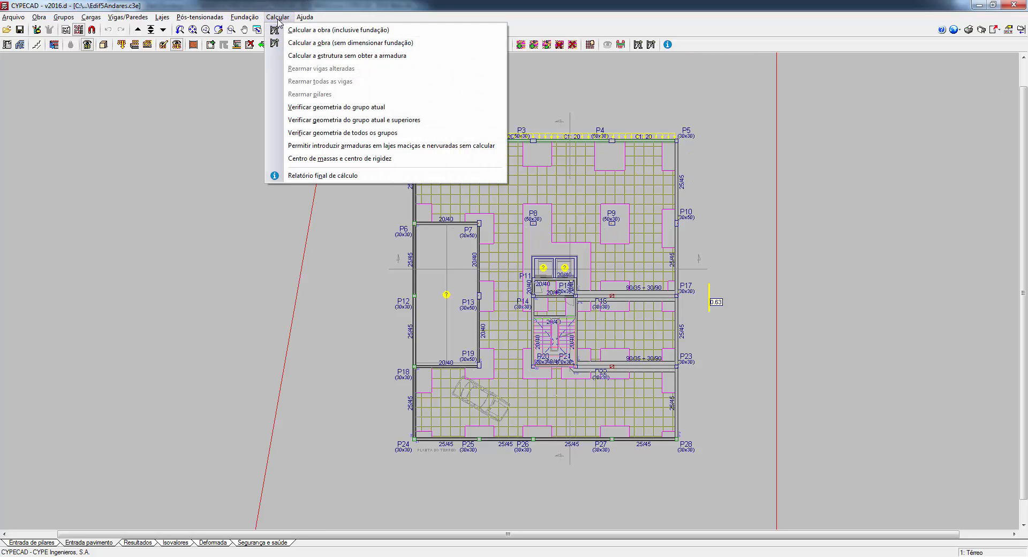
left_click(278, 19)
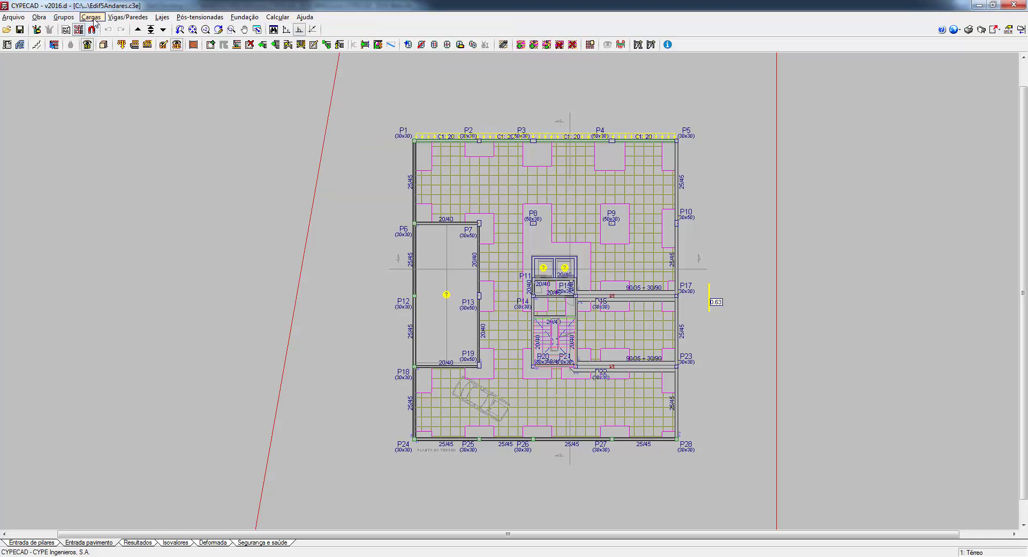
left_click(91, 16)
left_click(112, 29)
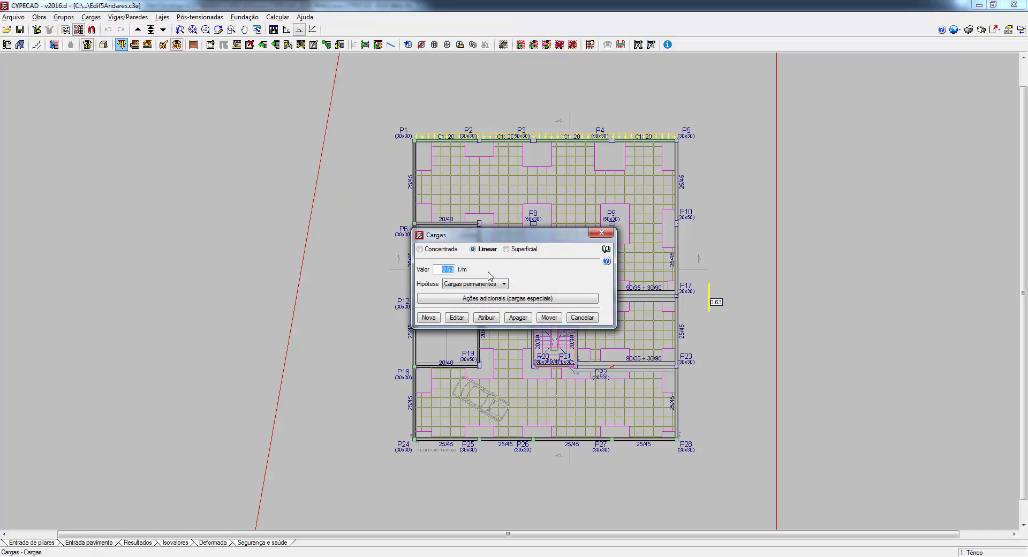
left_click(519, 318)
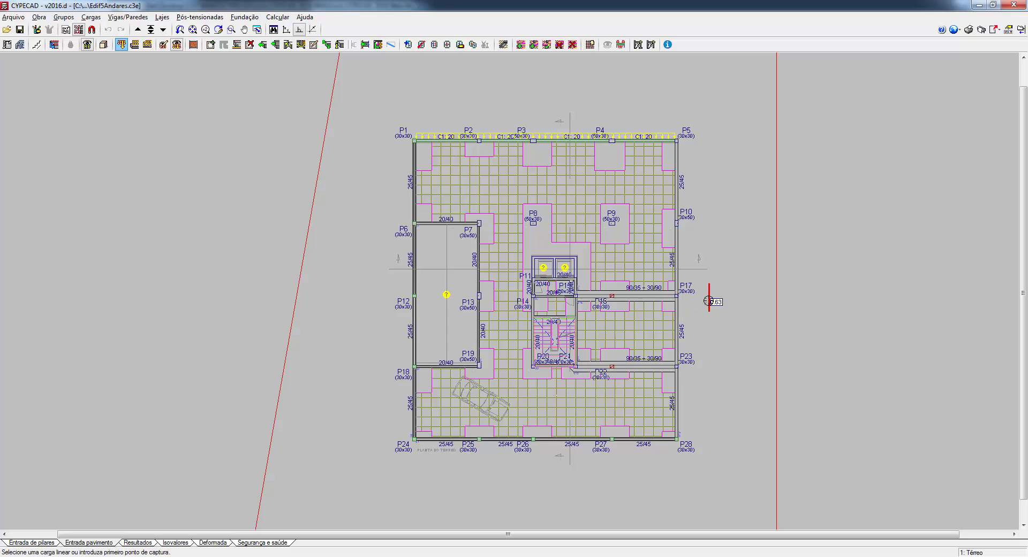
left_click(709, 299)
left_click(581, 319)
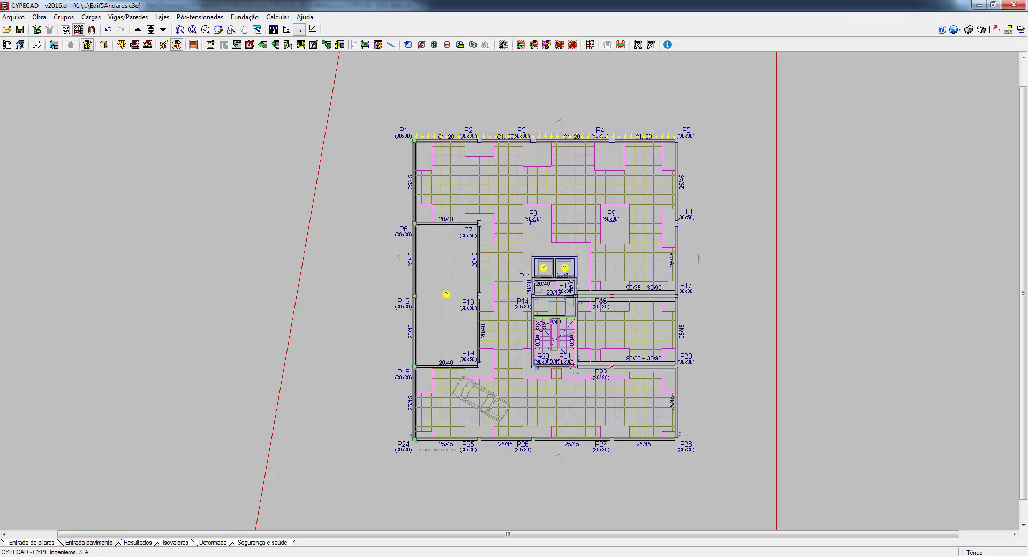
Define the large panel between P6, P7, P18 and P19 and the two elevator shaft panels as openings on Térreo
left_click(161, 16)
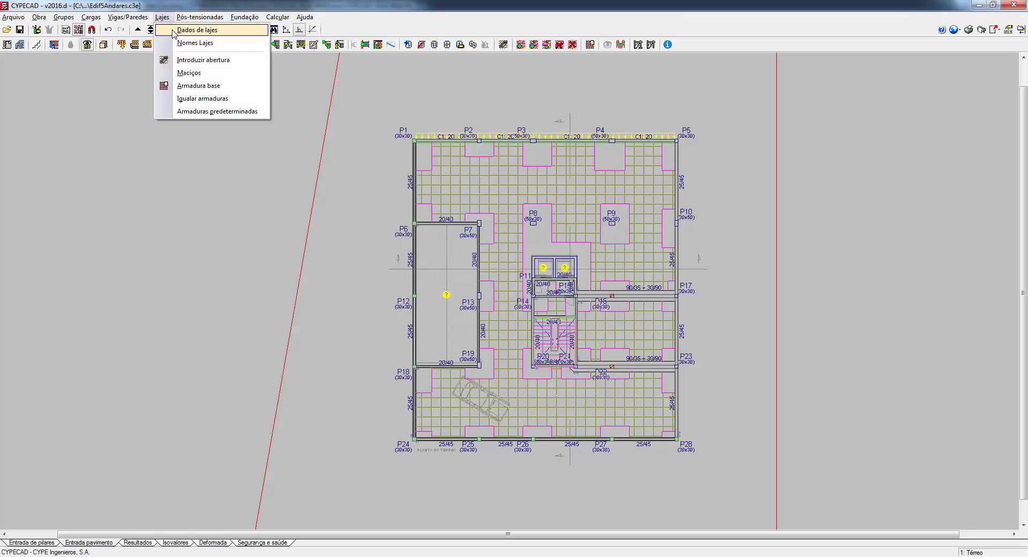
left_click(182, 29)
left_click(27, 70)
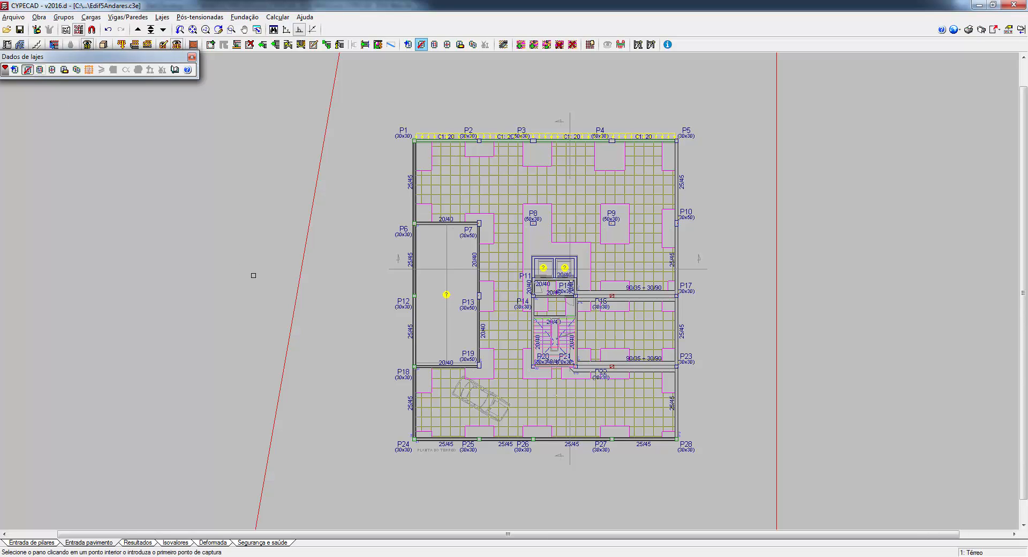
left_click(441, 317)
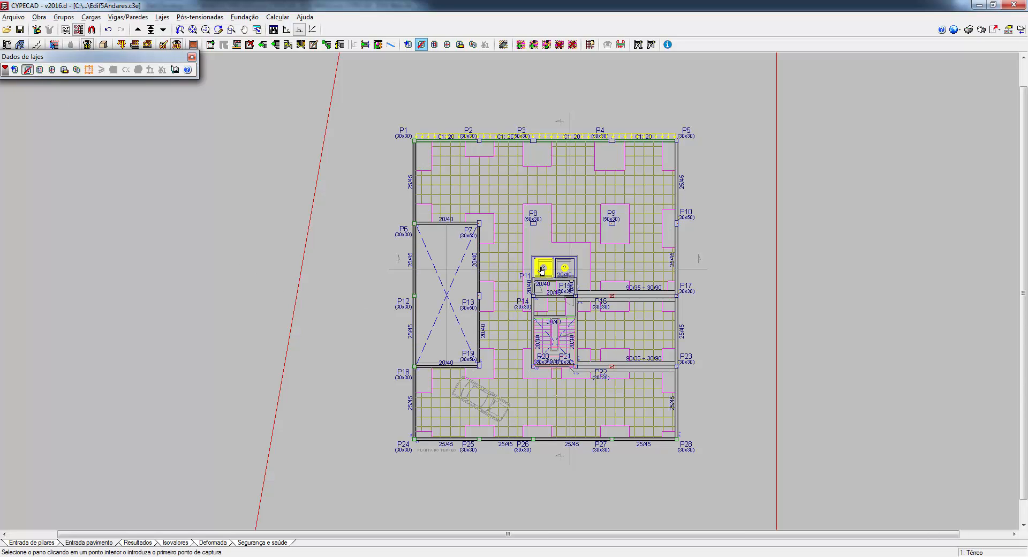
left_click(544, 267)
left_click(564, 267)
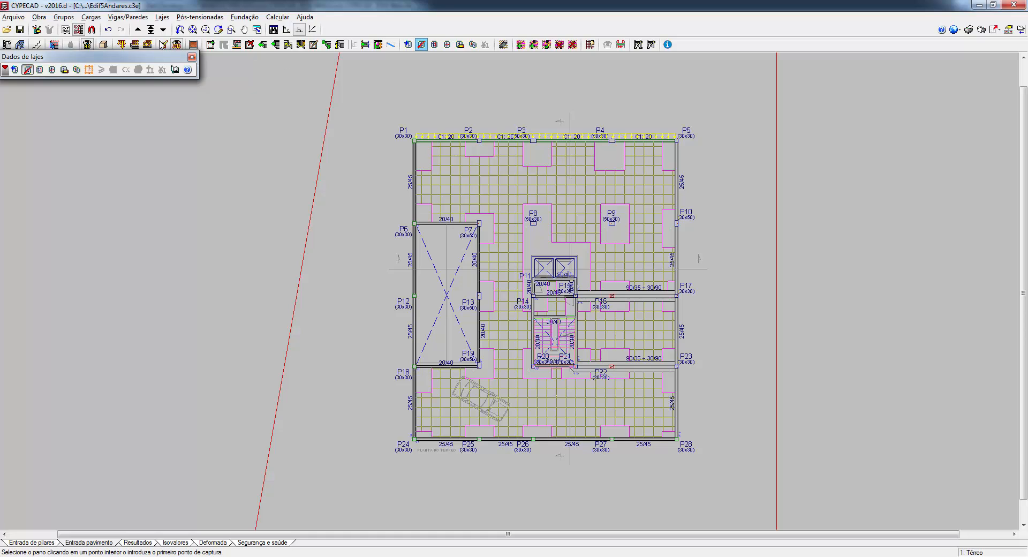
Define the two elevator shaft panels as openings on the Cobertura group
left_click(137, 30)
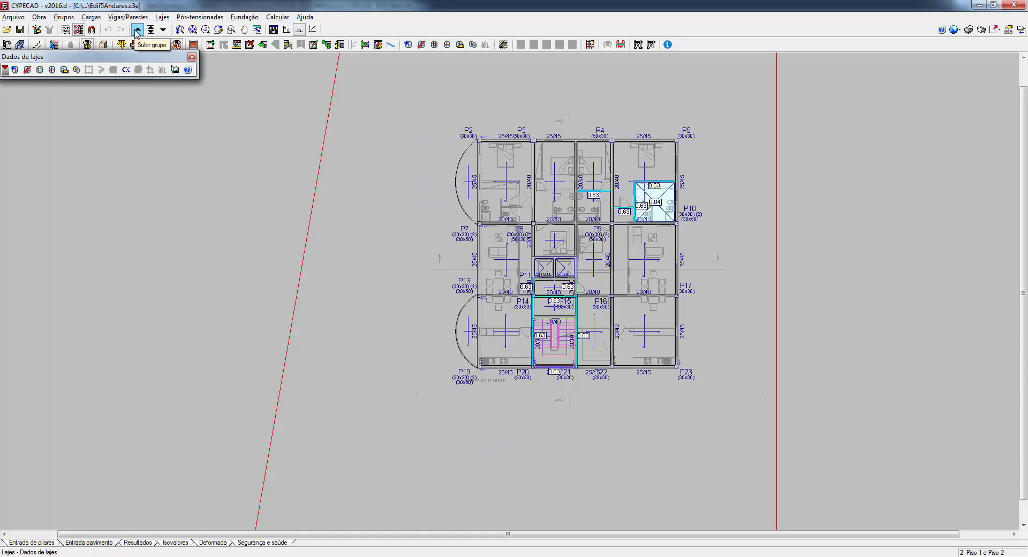
left_click(138, 30)
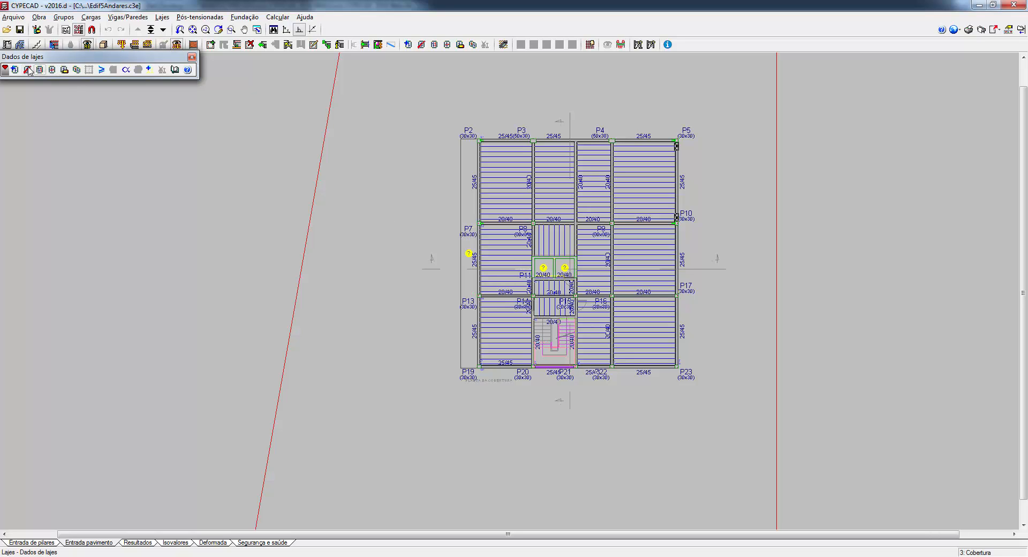
left_click(28, 70)
left_click(544, 268)
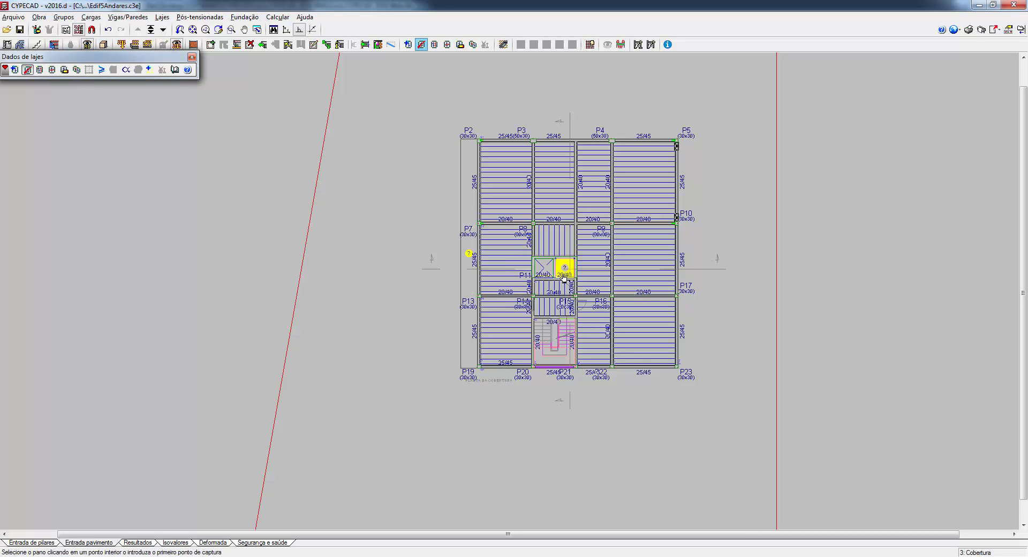
left_click(564, 276)
Assign a 10 cm solid slab to the narrow strip beside P2–P19 on Cobertura, with reinforcement parallel to the P7–P13 beam
left_click(162, 17)
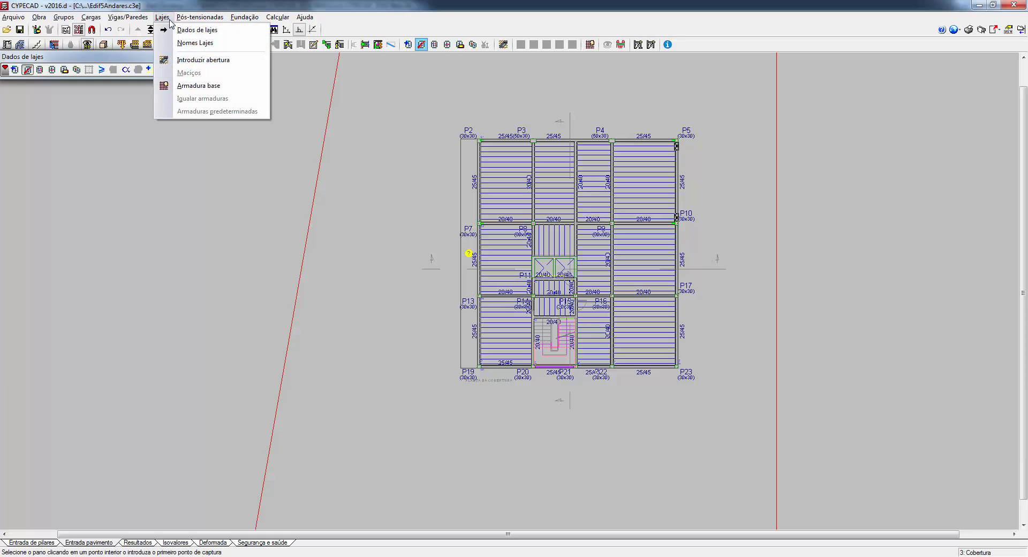
left_click(177, 29)
left_click(15, 69)
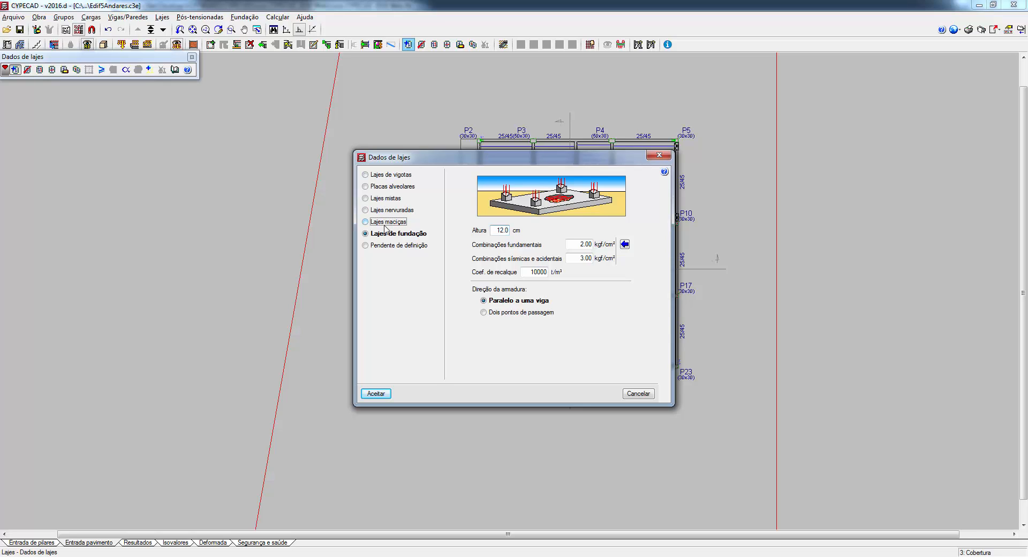
left_click(386, 222)
left_click(499, 231)
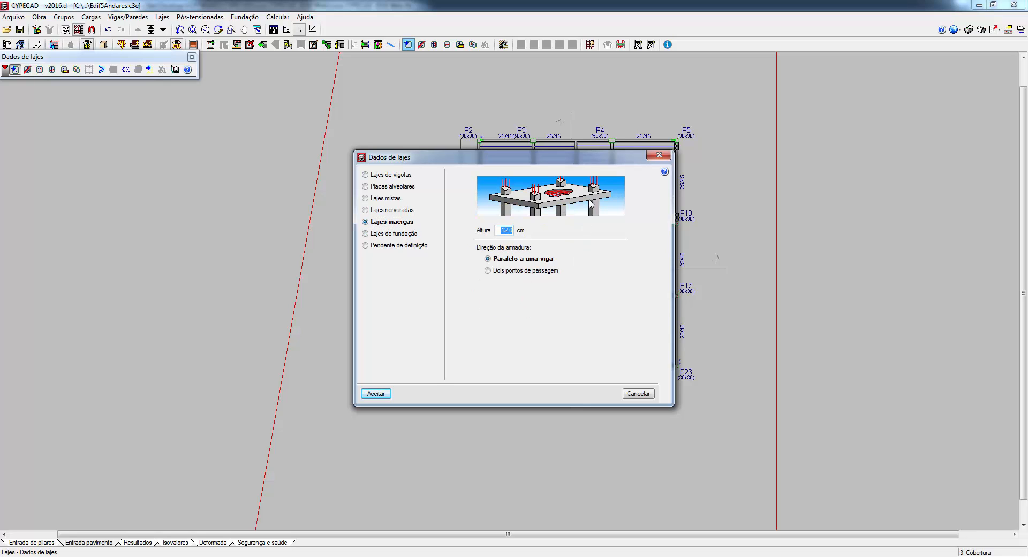
type("10")
left_click(376, 393)
left_click(474, 241)
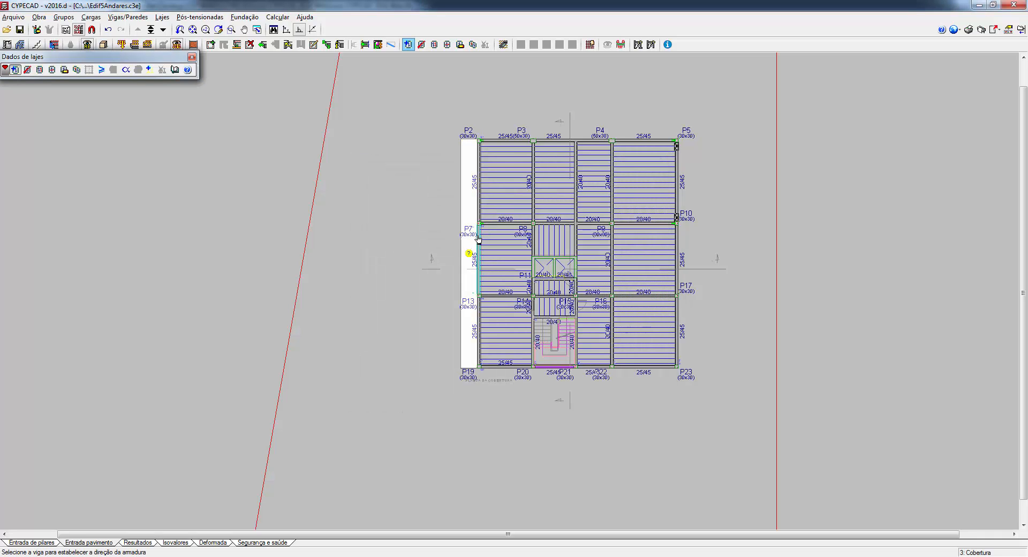
left_click(477, 239)
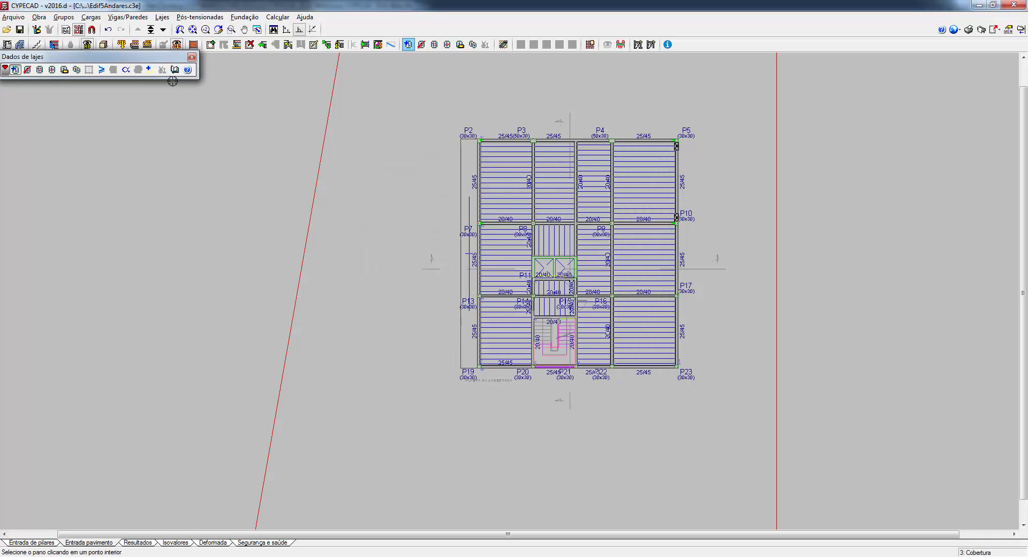
Assign a 12 cm foundation slab to the elevator shaft panels on Subsolo, with reinforcement parallel to a beam
left_click(163, 29)
left_click(163, 30)
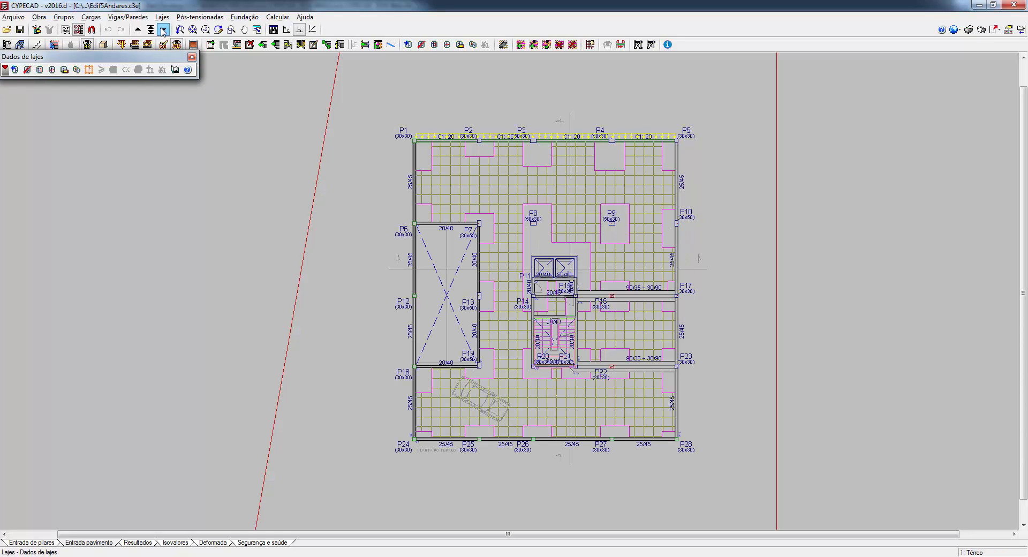
left_click(163, 29)
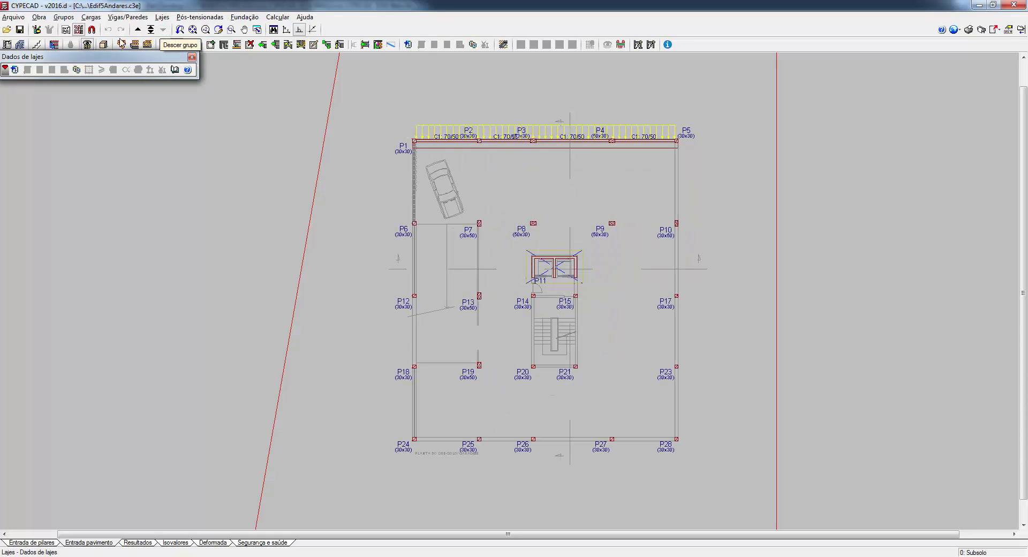
left_click(14, 69)
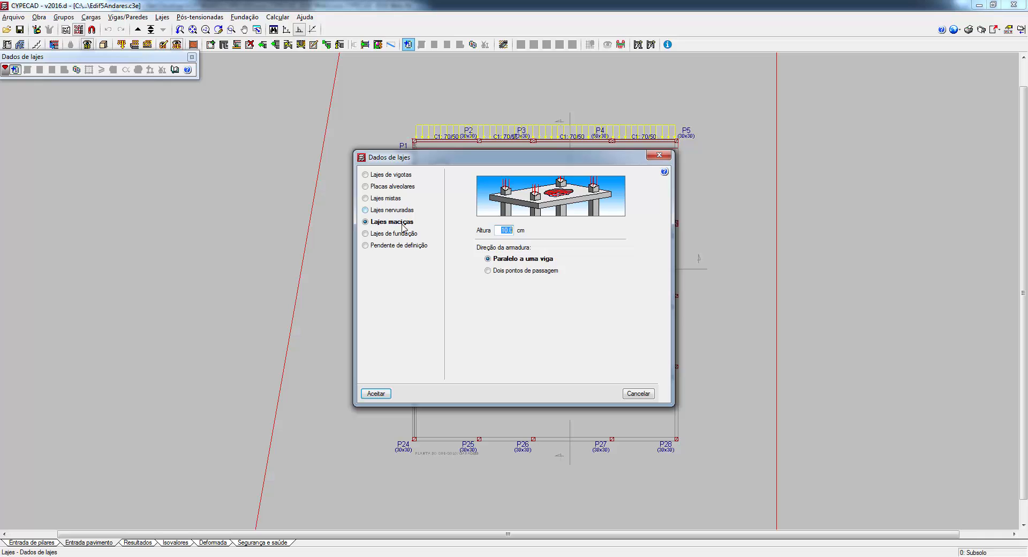
left_click(402, 234)
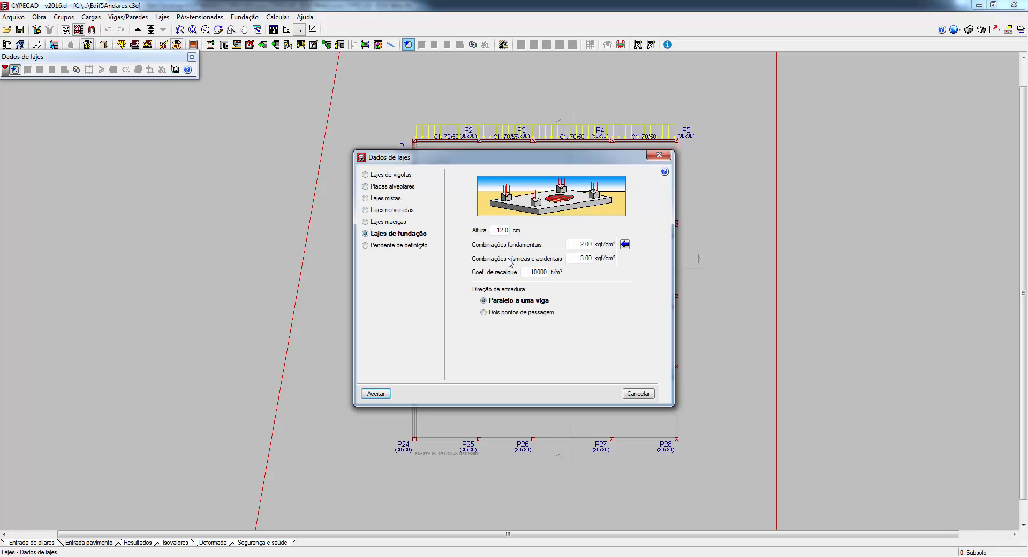
left_click(377, 393)
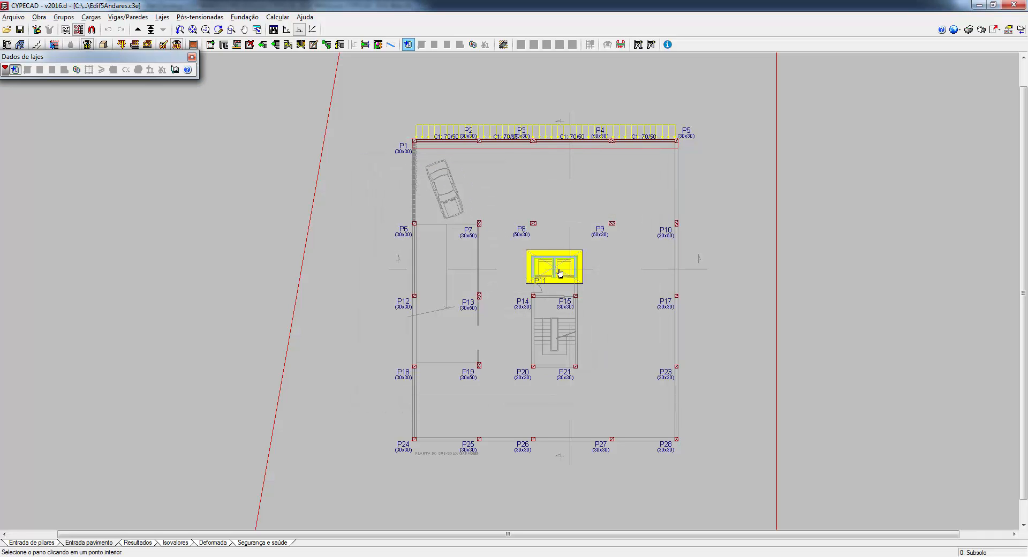
left_click(558, 268)
right_click(613, 291)
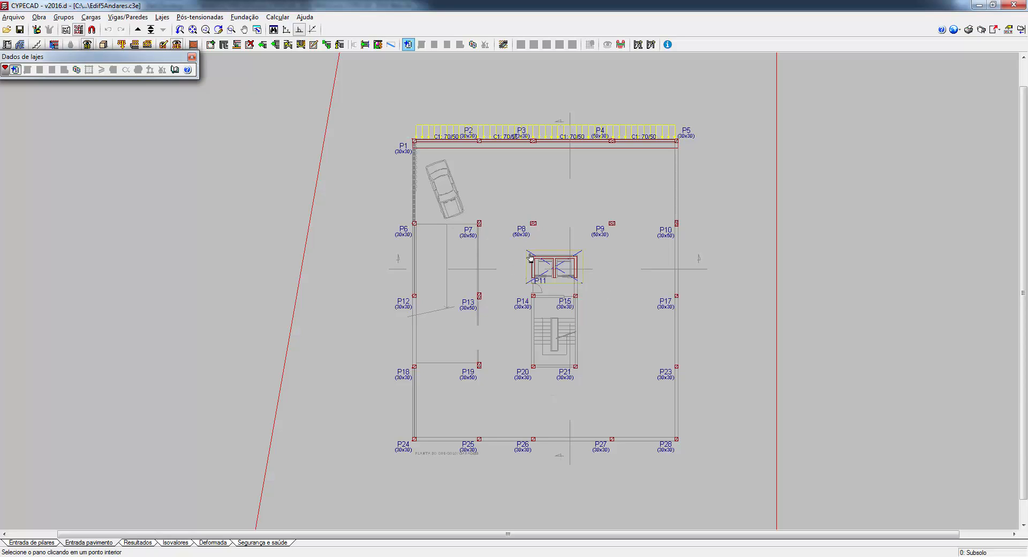
left_click(568, 277)
left_click(572, 286)
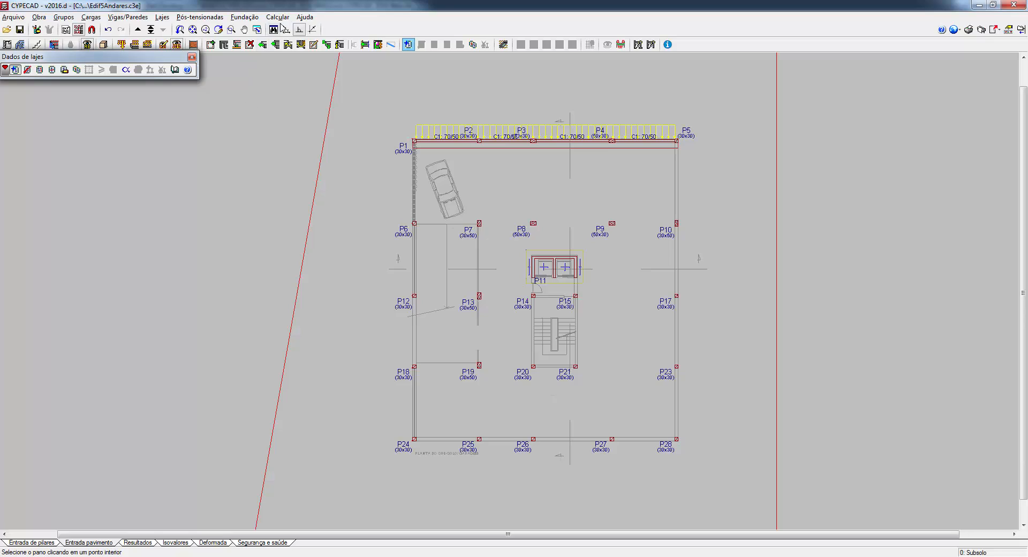
Verify the geometry of all groups and close the incidence report after reading it
left_click(278, 17)
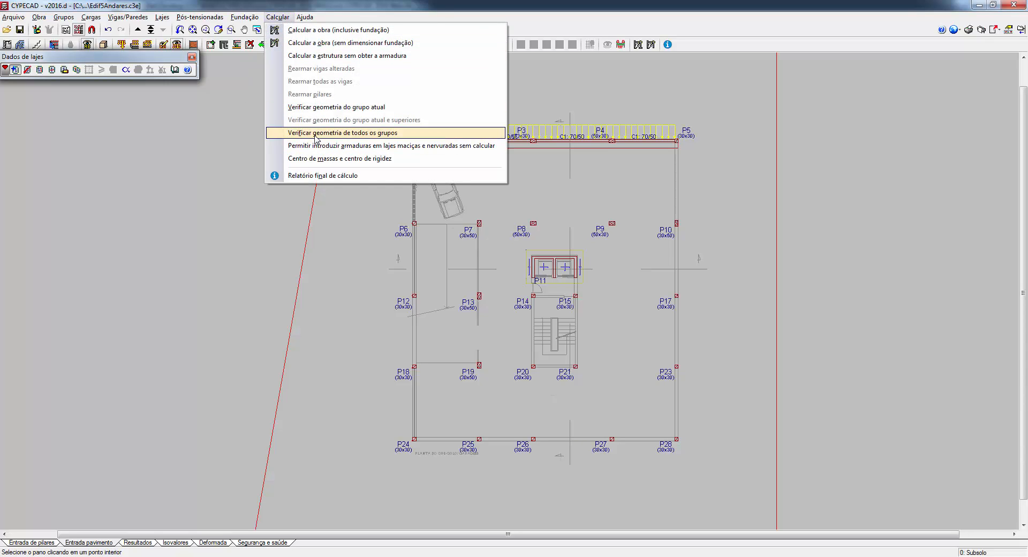
left_click(316, 137)
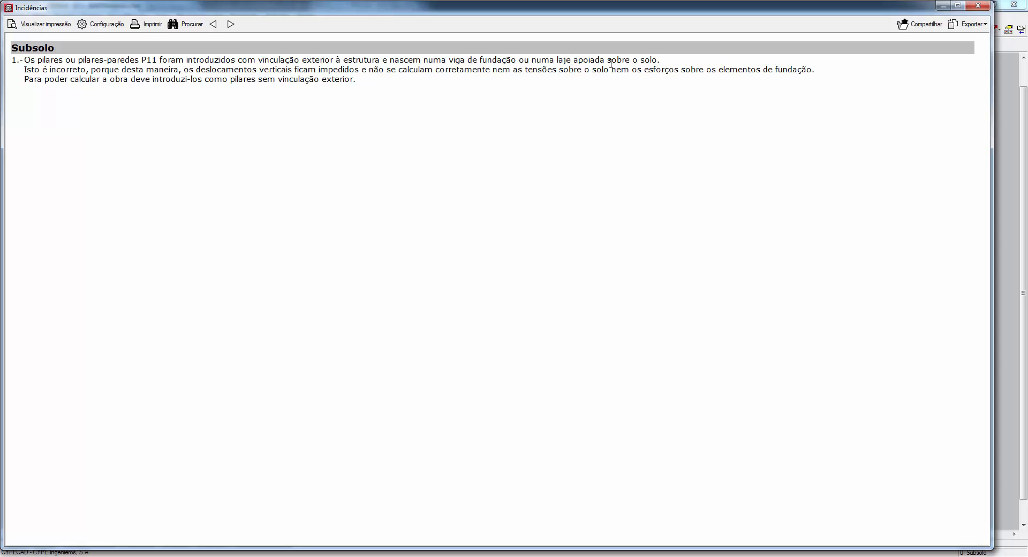
left_click(985, 10)
left_click(522, 316)
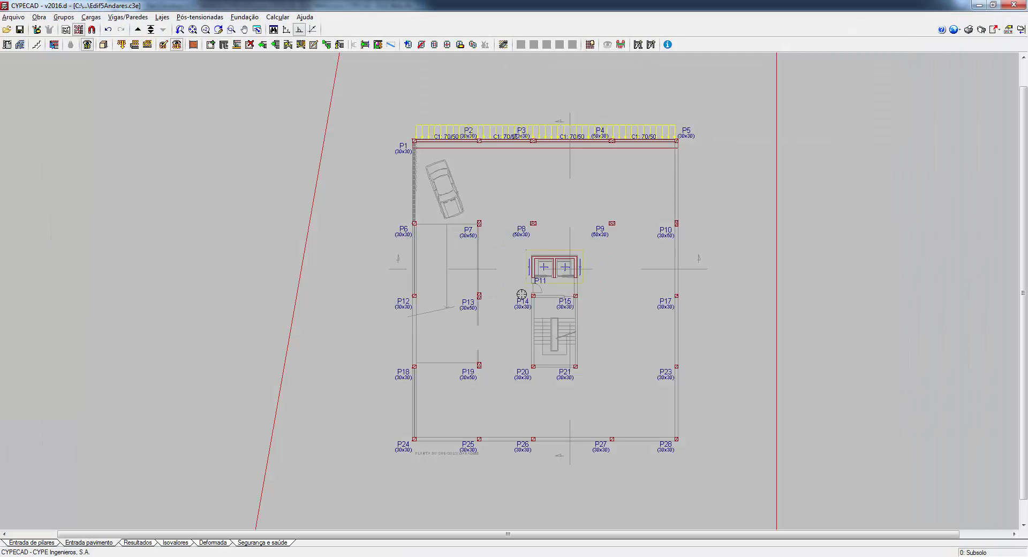
Edit shear wall P11 in the column input view so that it has no external fixity (Sem vinculação exterior)
left_click(42, 545)
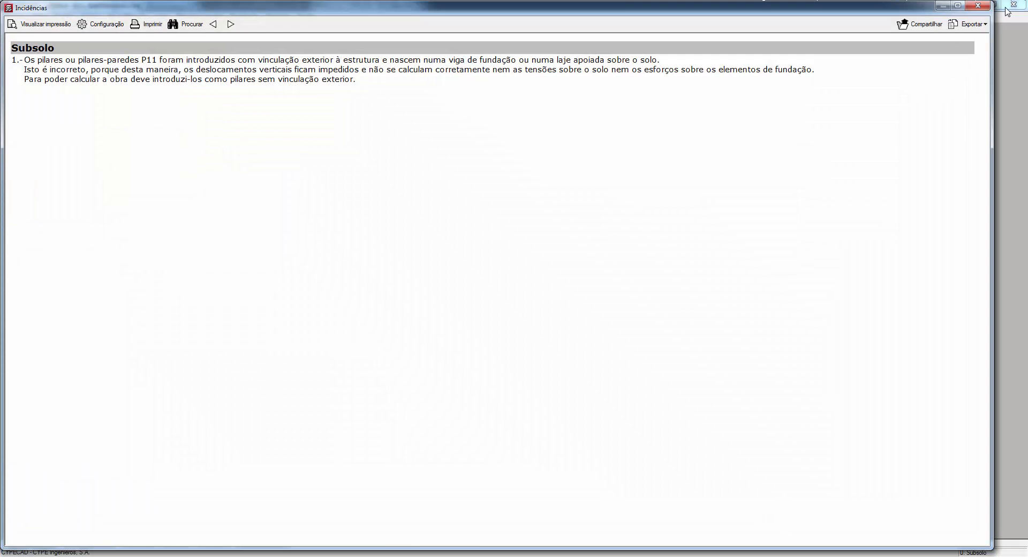
left_click(977, 6)
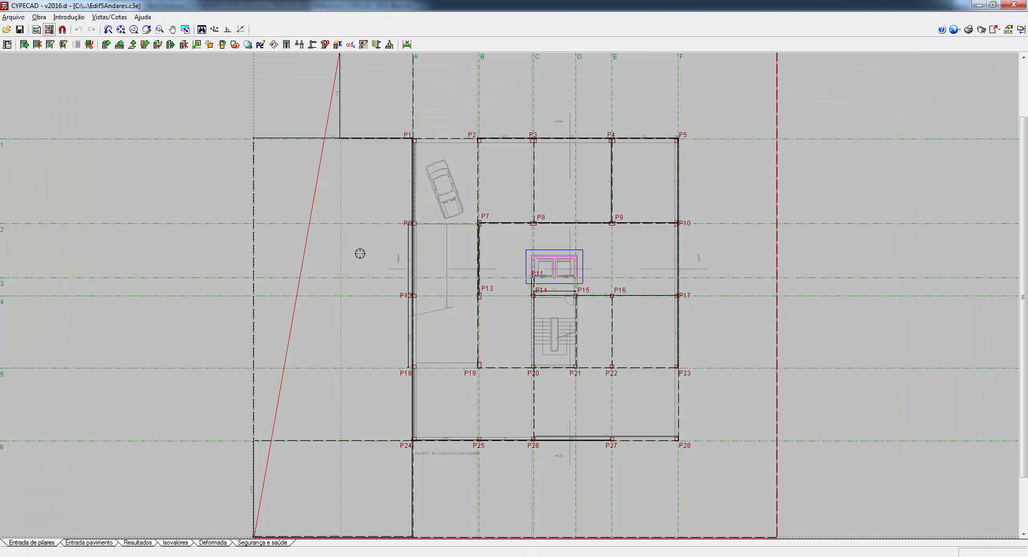
left_click(68, 17)
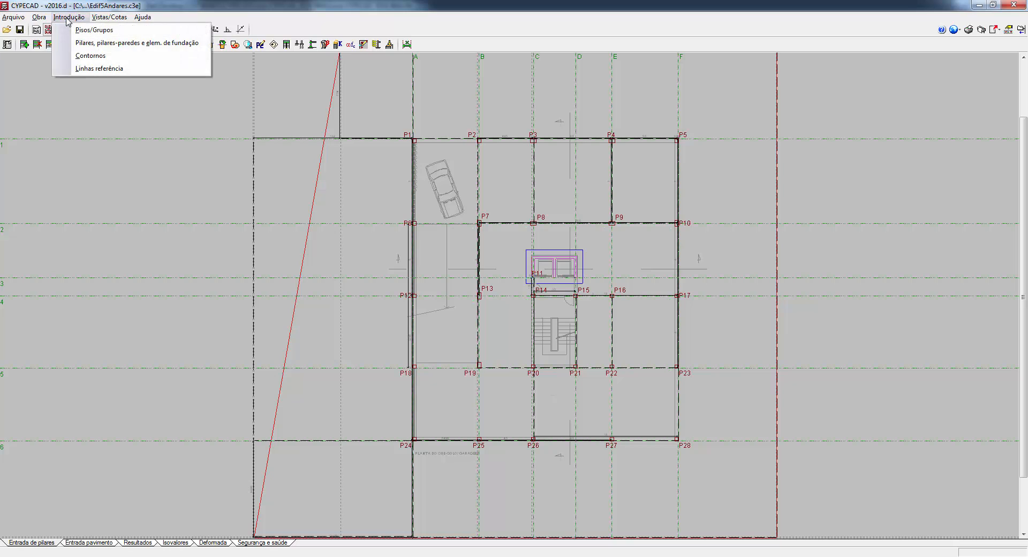
left_click(89, 48)
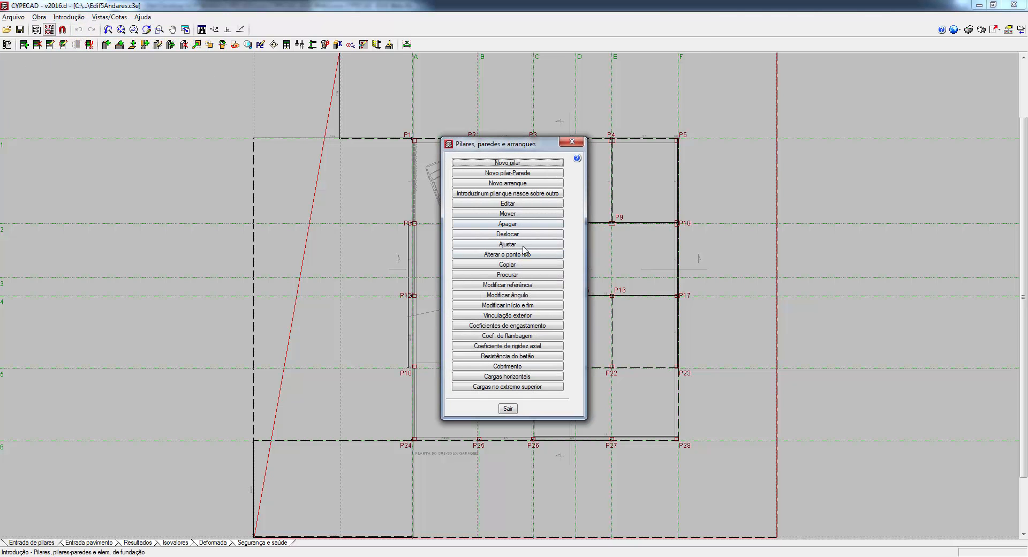
left_click(519, 206)
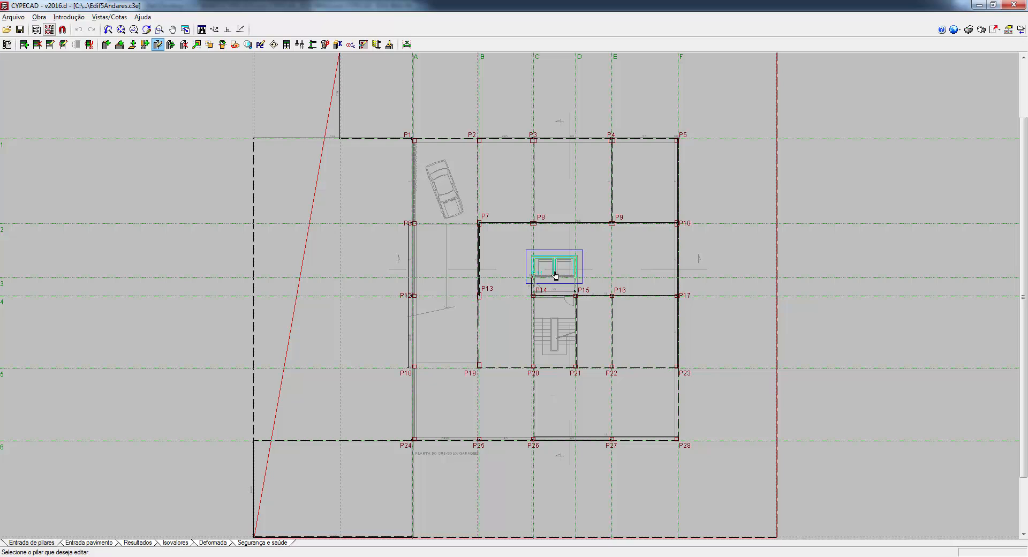
left_click(554, 274)
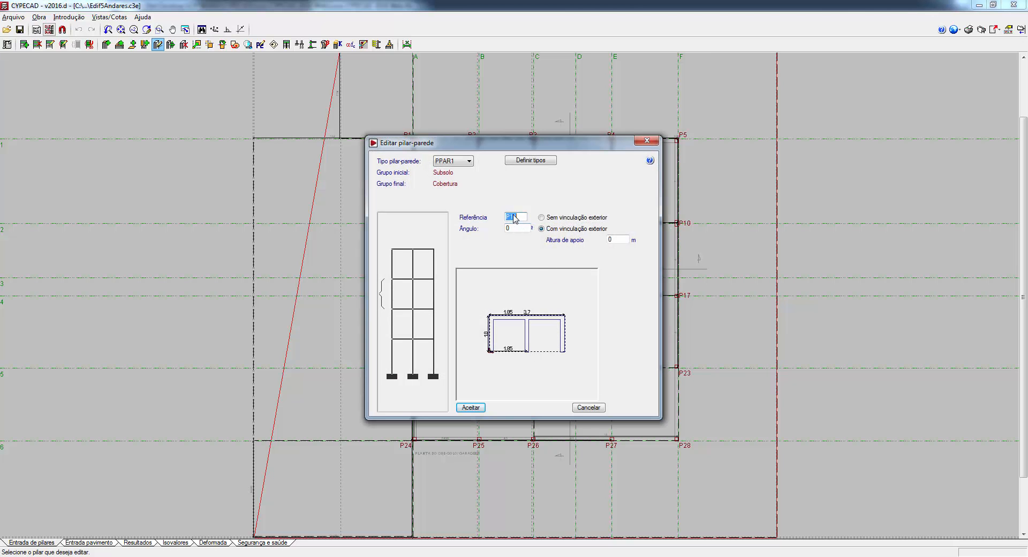
left_click(542, 217)
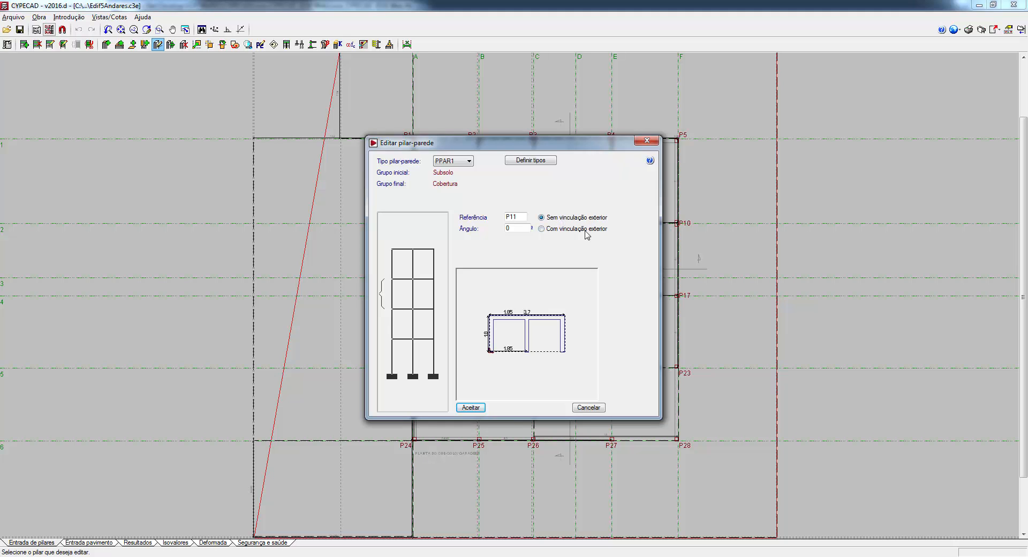
left_click(471, 407)
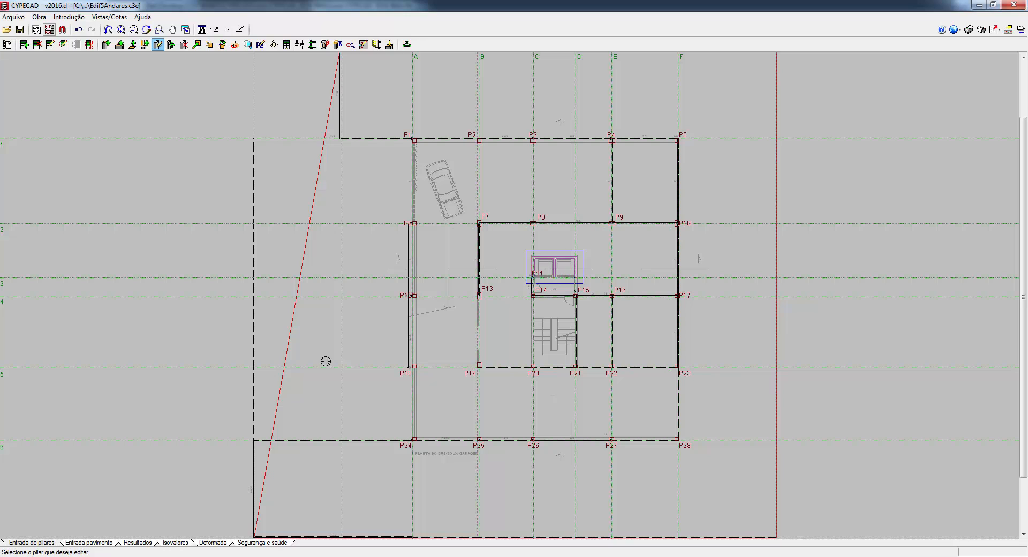
Return to floor input and verify the geometry of all groups again, continuing the check despite mixed external support conditions
left_click(96, 543)
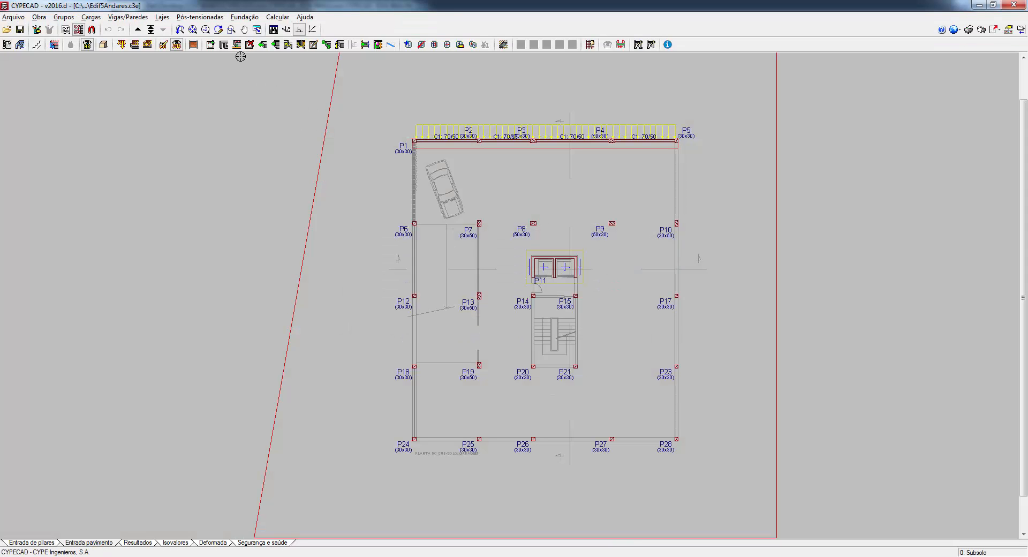
left_click(278, 17)
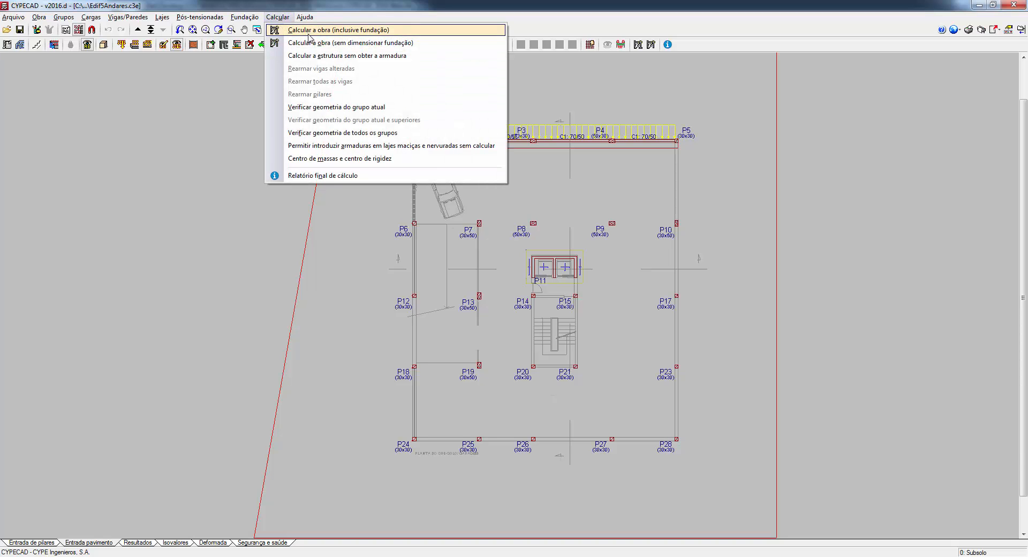
left_click(321, 135)
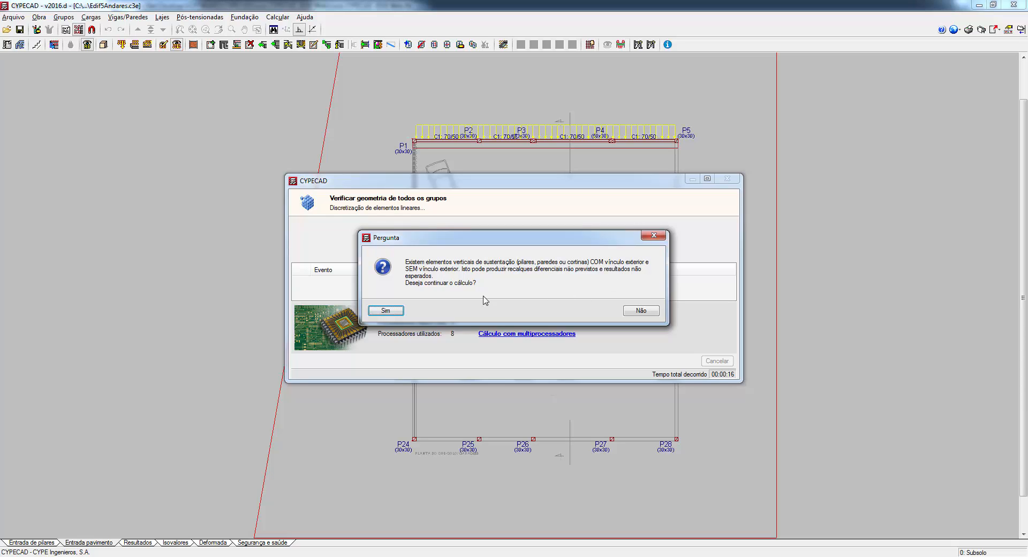
left_click(385, 311)
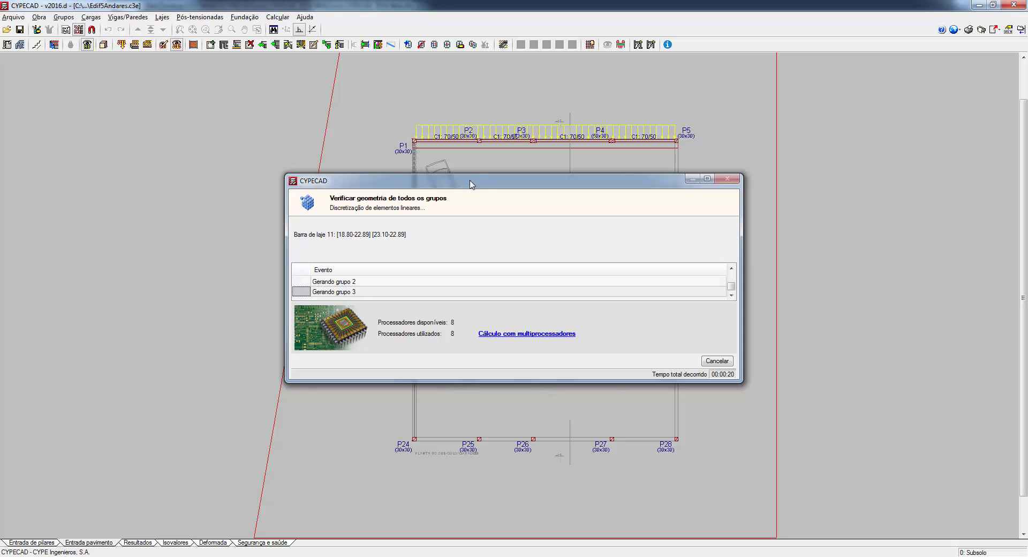
left_click_drag(480, 184, 541, 237)
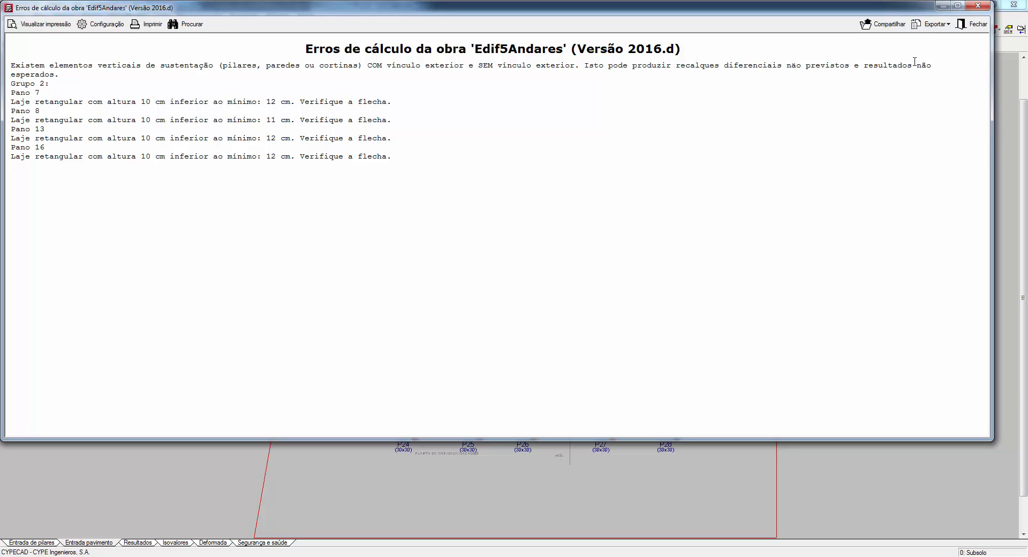
Export the calculation error report in text format and close the report
left_click(928, 25)
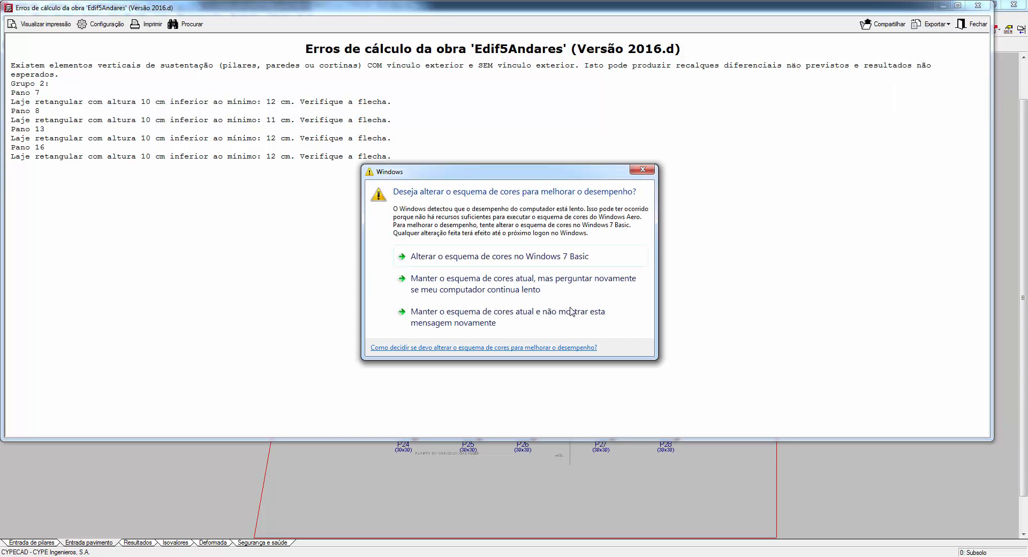
left_click(641, 170)
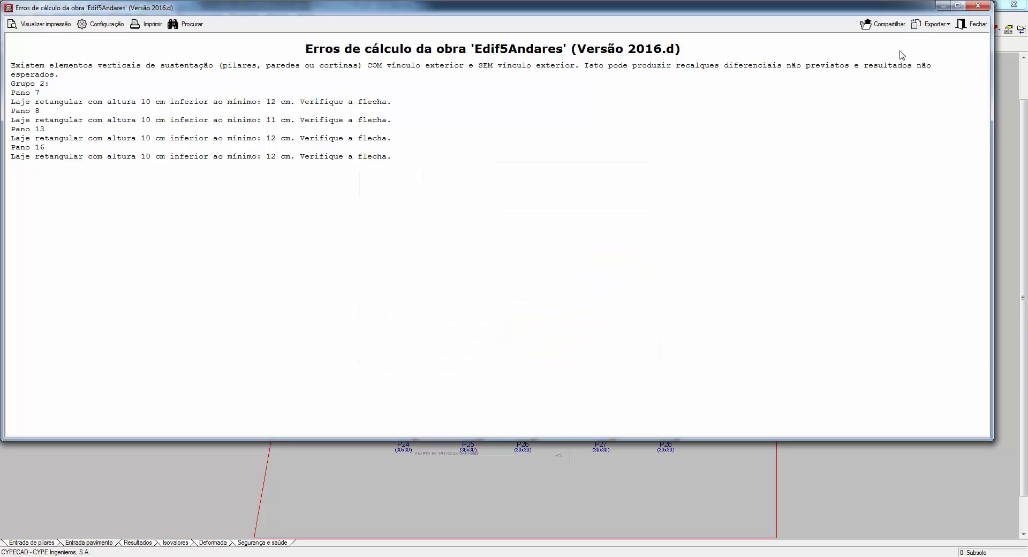
left_click(940, 28)
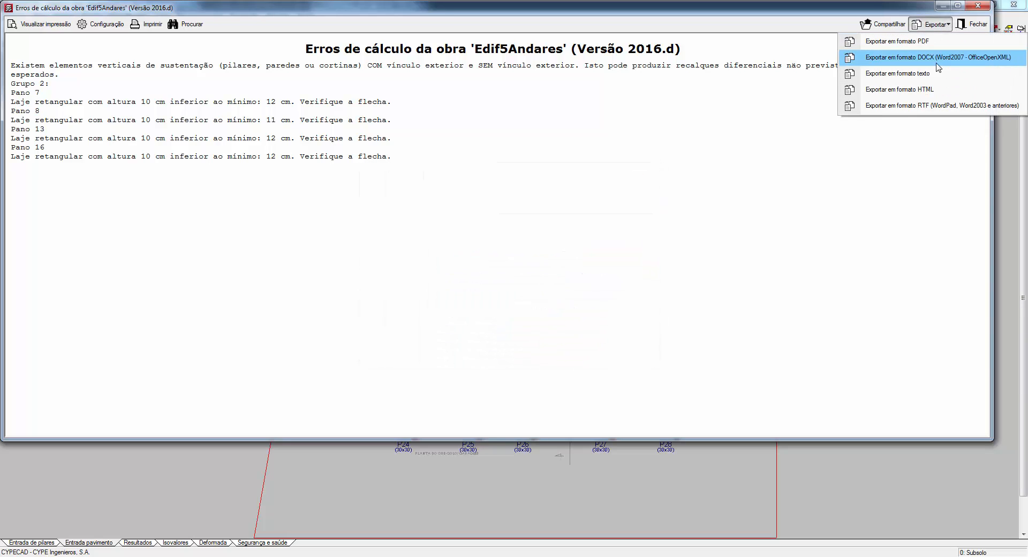
left_click(914, 78)
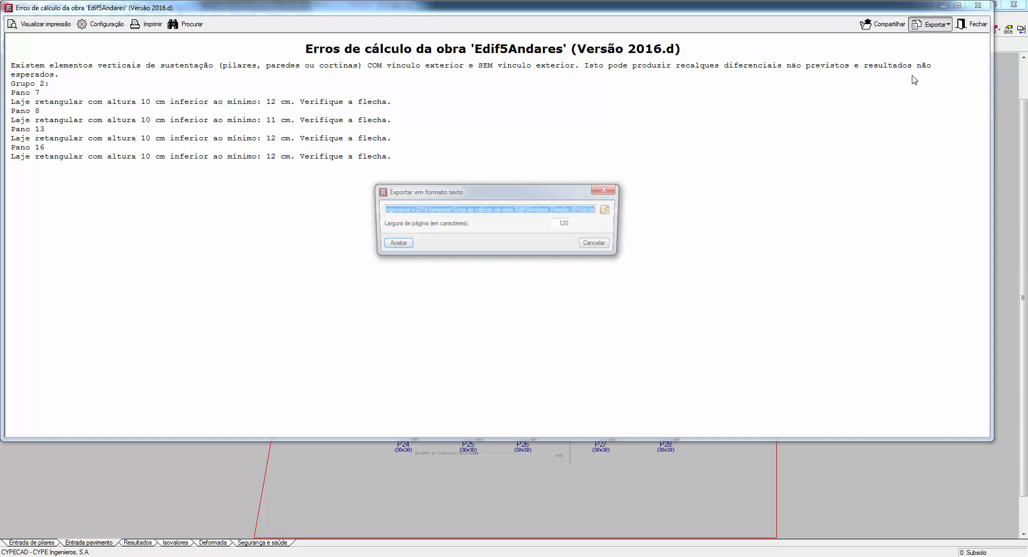
left_click(399, 244)
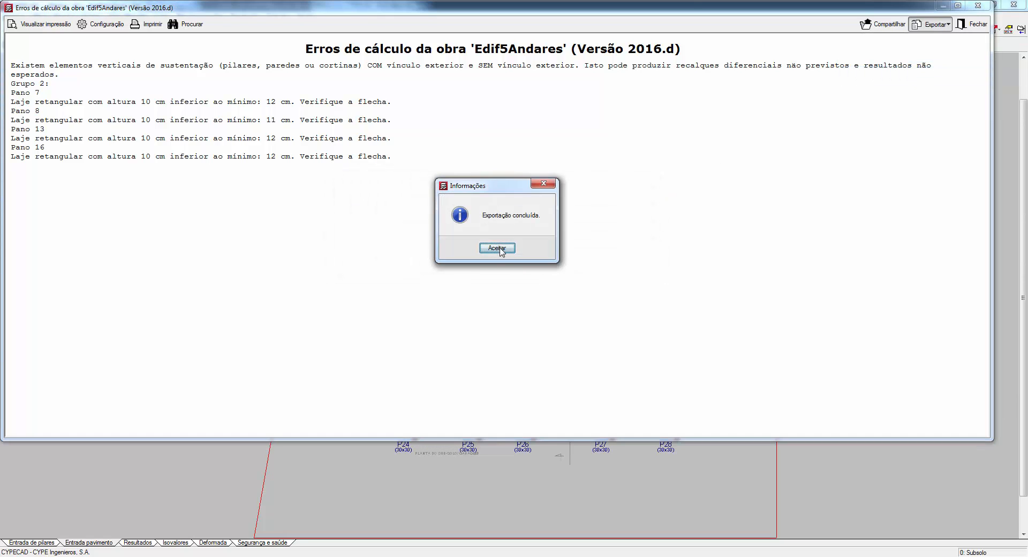
left_click(498, 248)
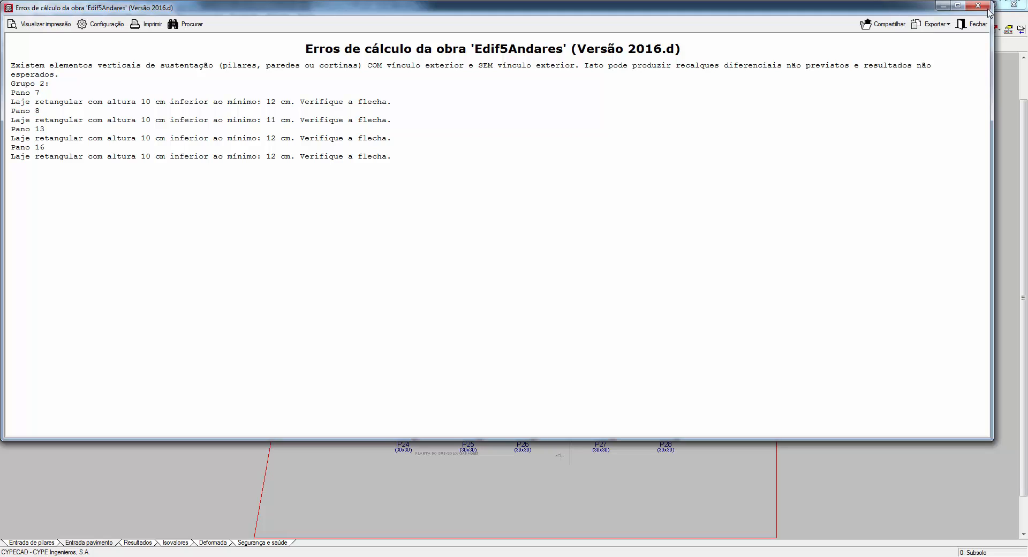
left_click(981, 25)
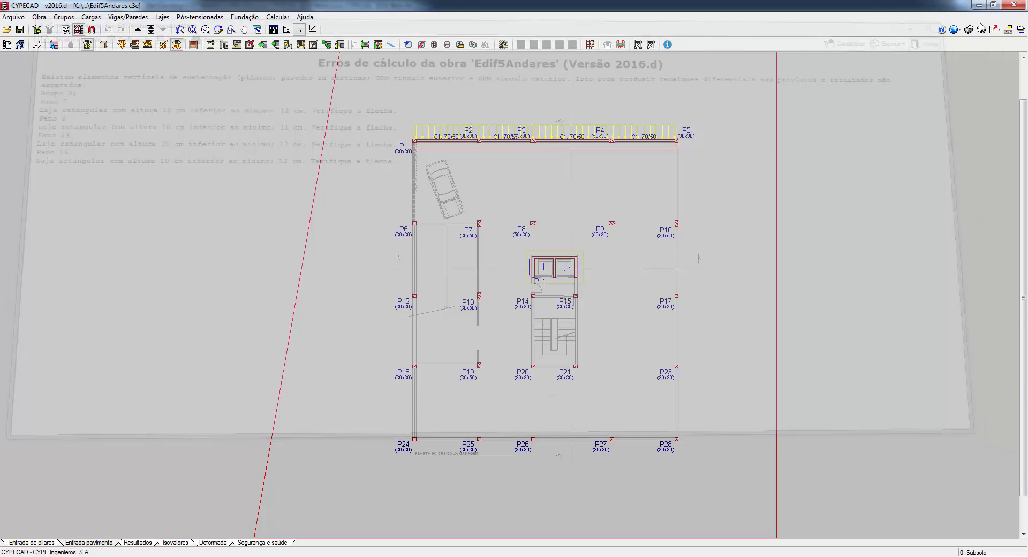
Go to group 2, Piso 1 e Piso 2, and inspect the slab panel numbers with the slab data tool
left_click(151, 30)
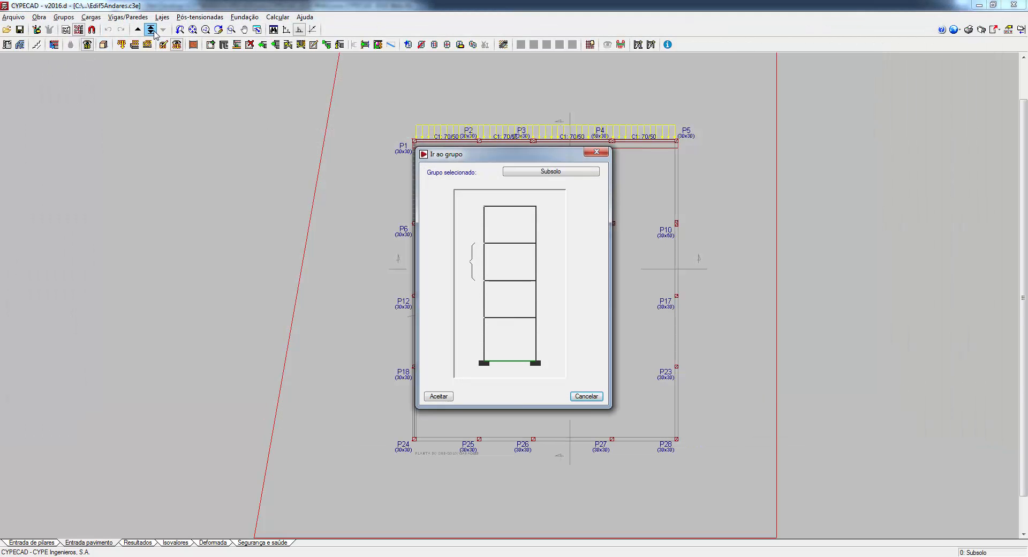
left_click(518, 250)
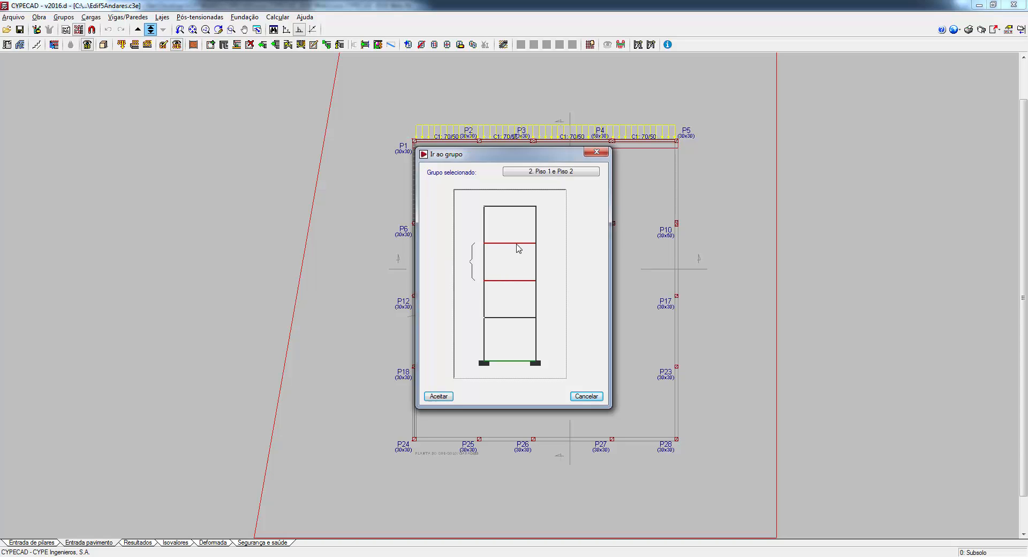
double_click(518, 248)
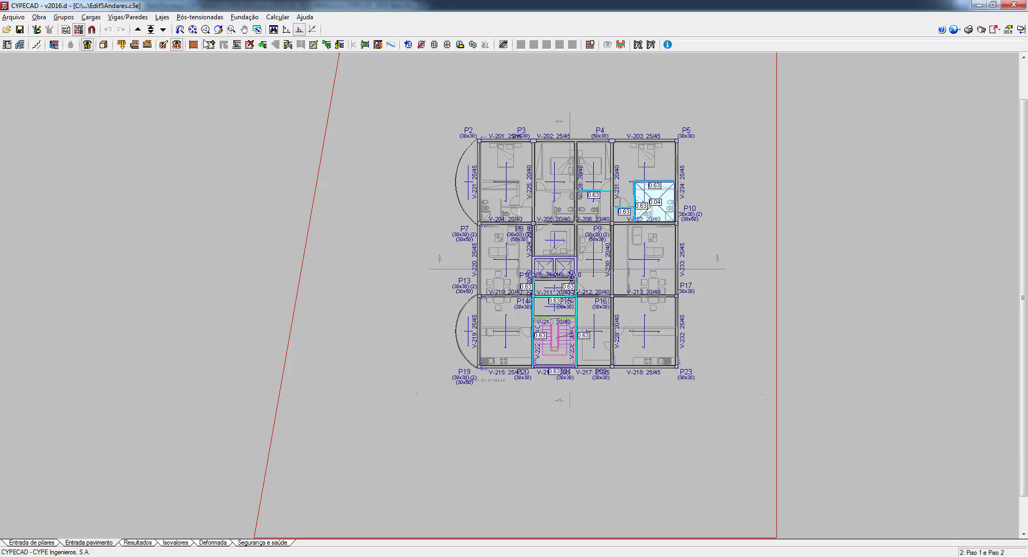
left_click(162, 18)
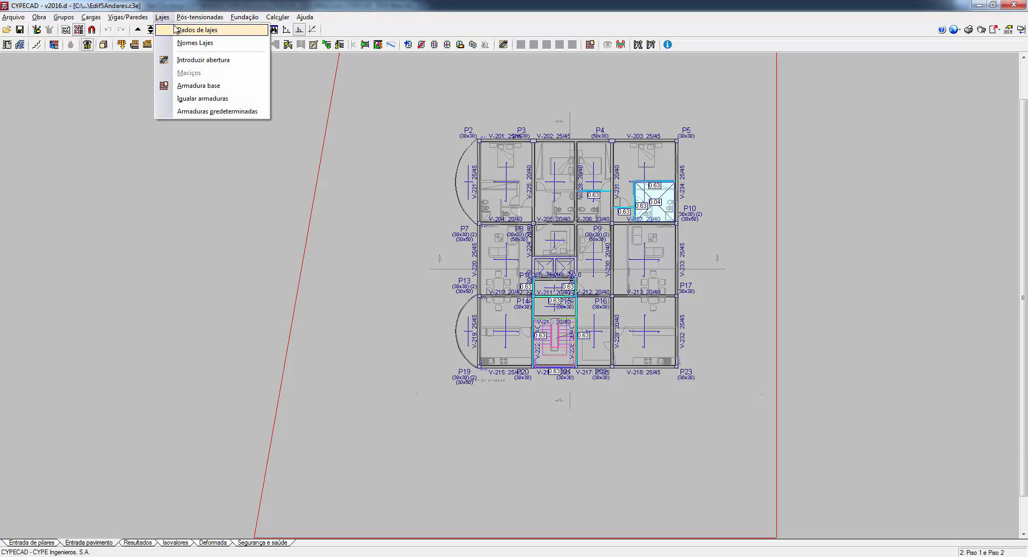
left_click(182, 27)
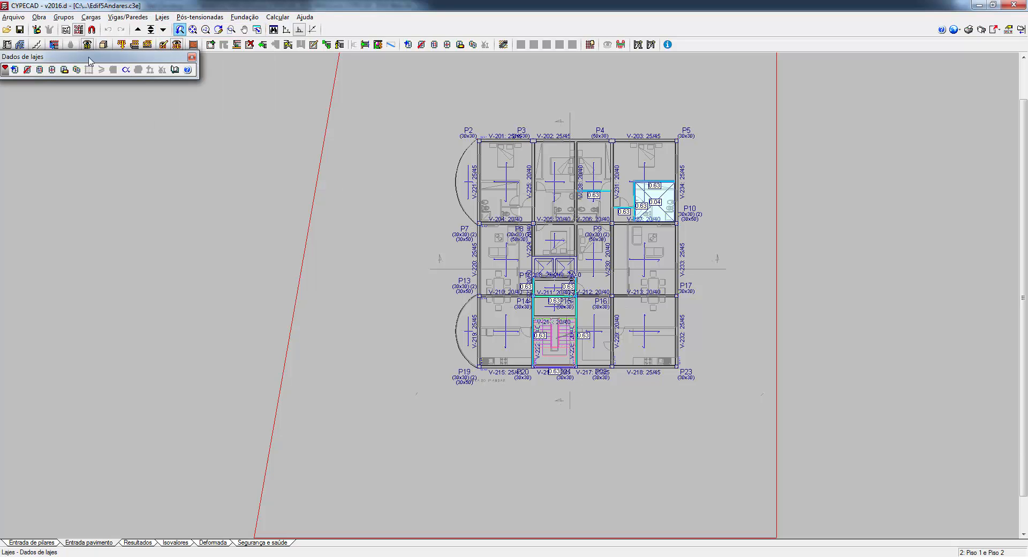
left_click(64, 69)
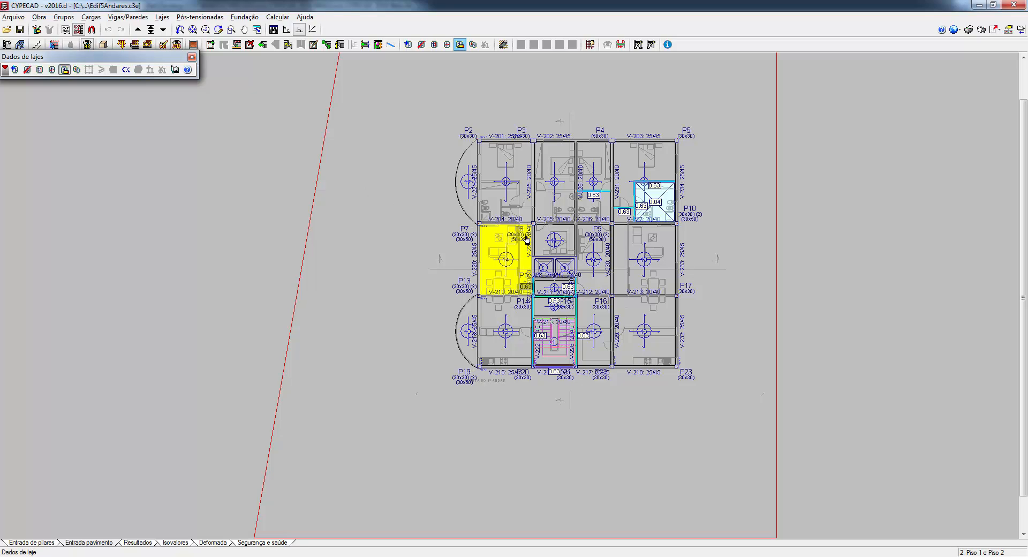
right_click(261, 380)
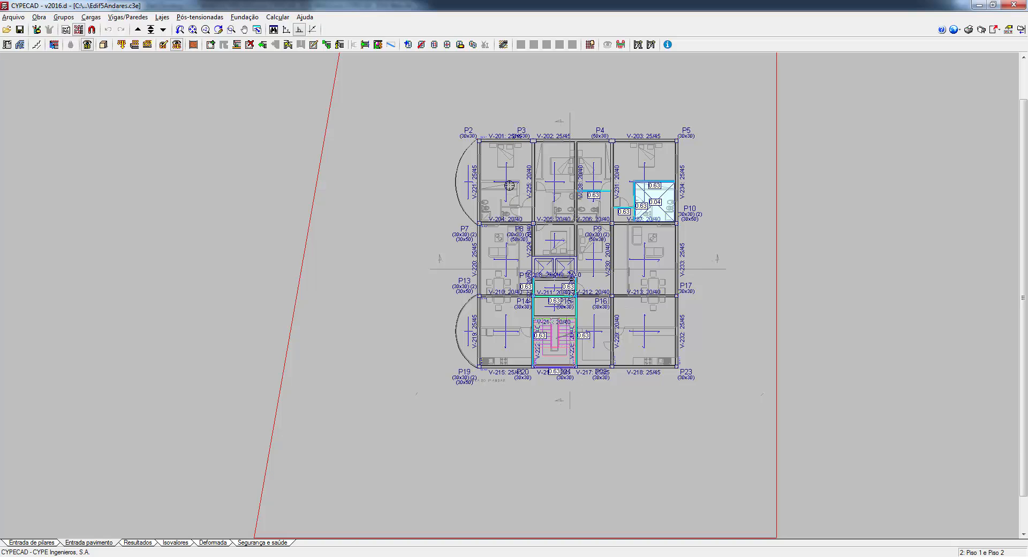
Reopen the final calculation report and export it in HTML format for the Internet Explorer browser
left_click(279, 16)
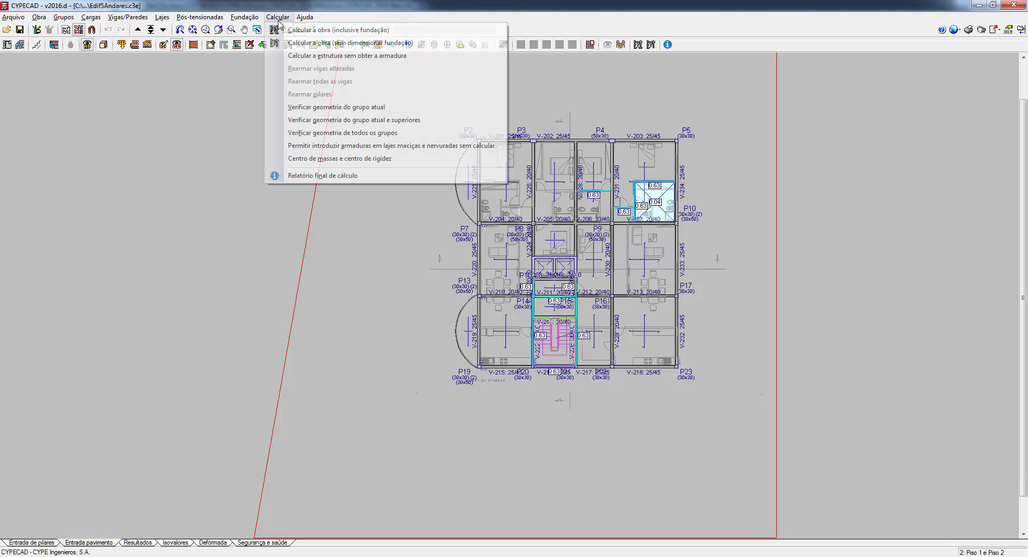
left_click(323, 177)
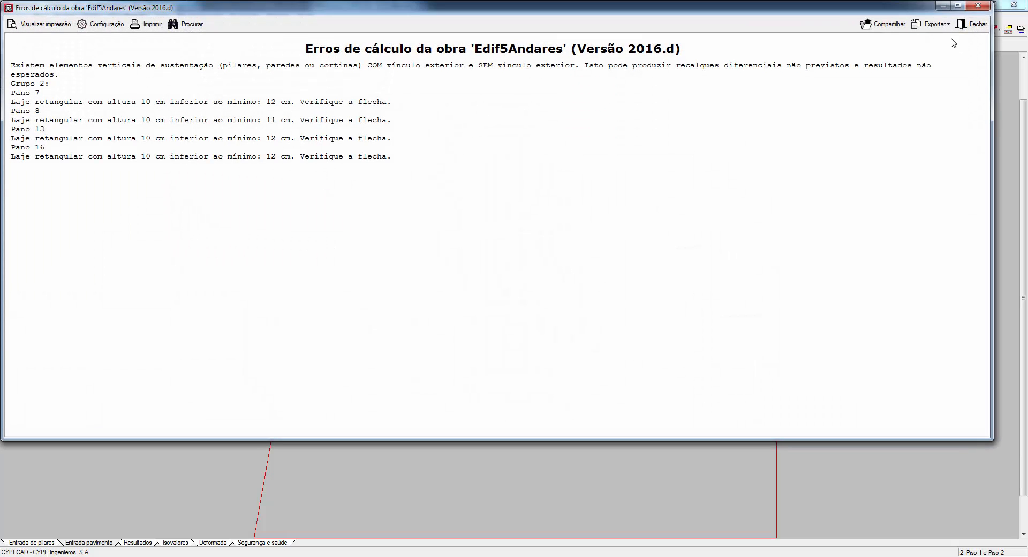
left_click(933, 24)
left_click(916, 91)
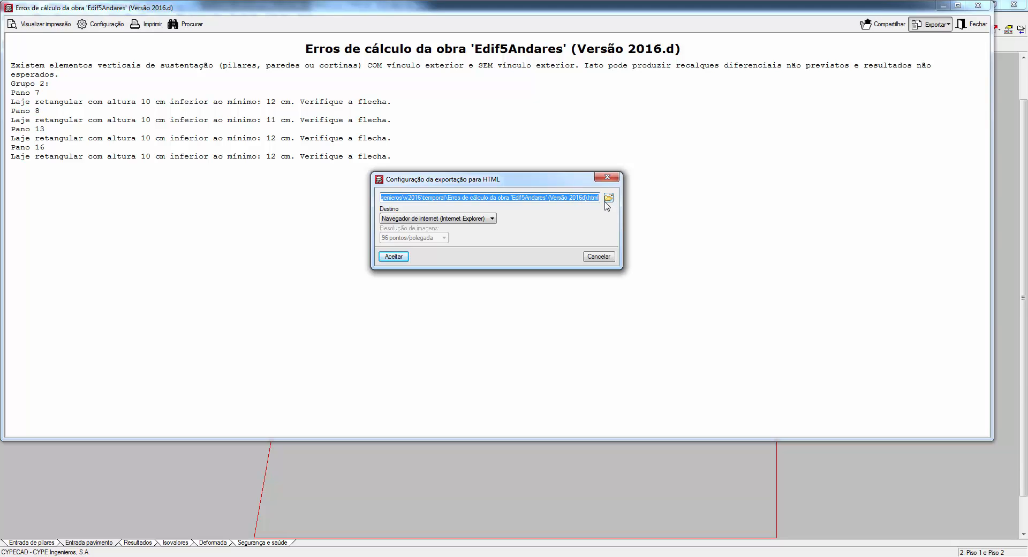
left_click(398, 258)
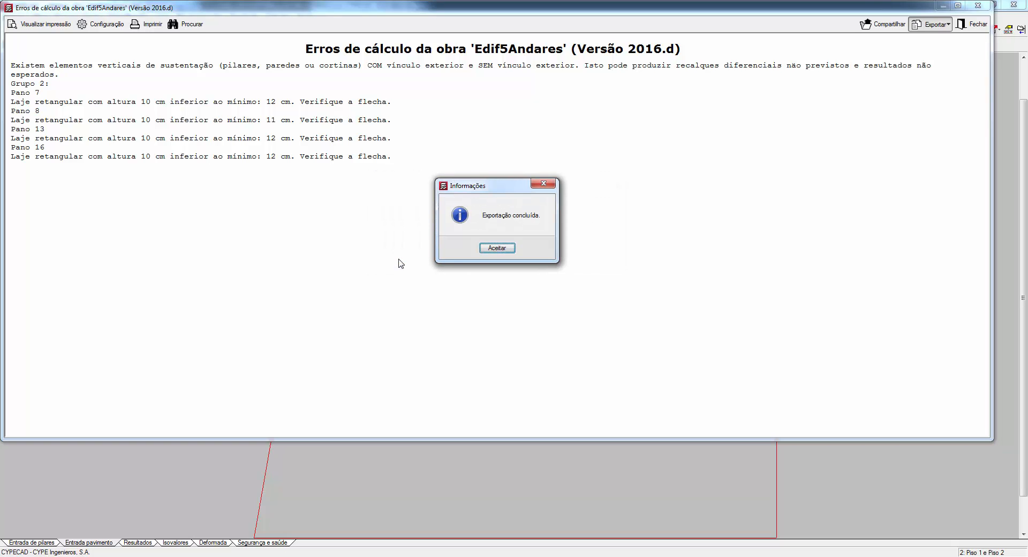
left_click(502, 247)
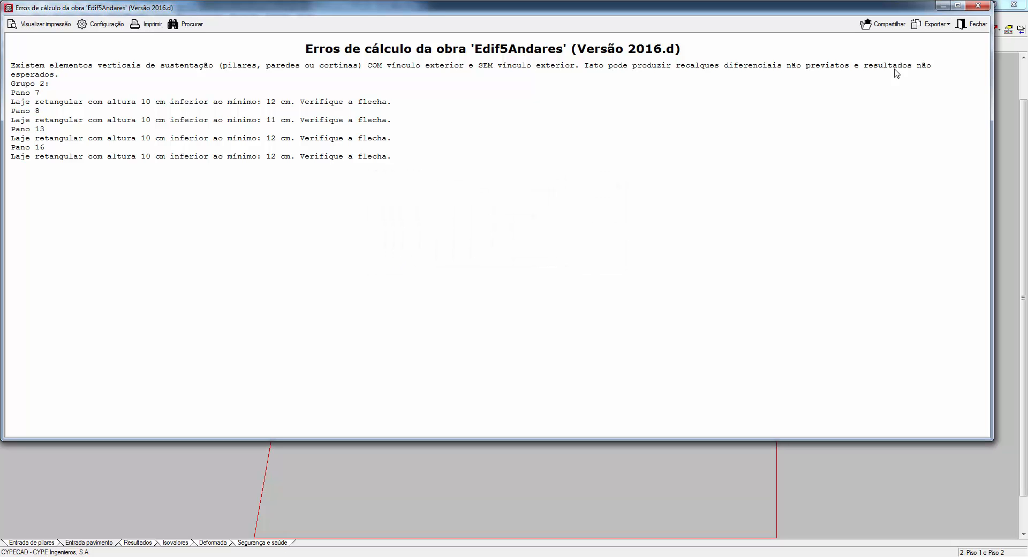
Close the report and open the exported HTML error report for Edif5Andares from the CYPE v2016 temporal folder in Internet Explorer
left_click(973, 24)
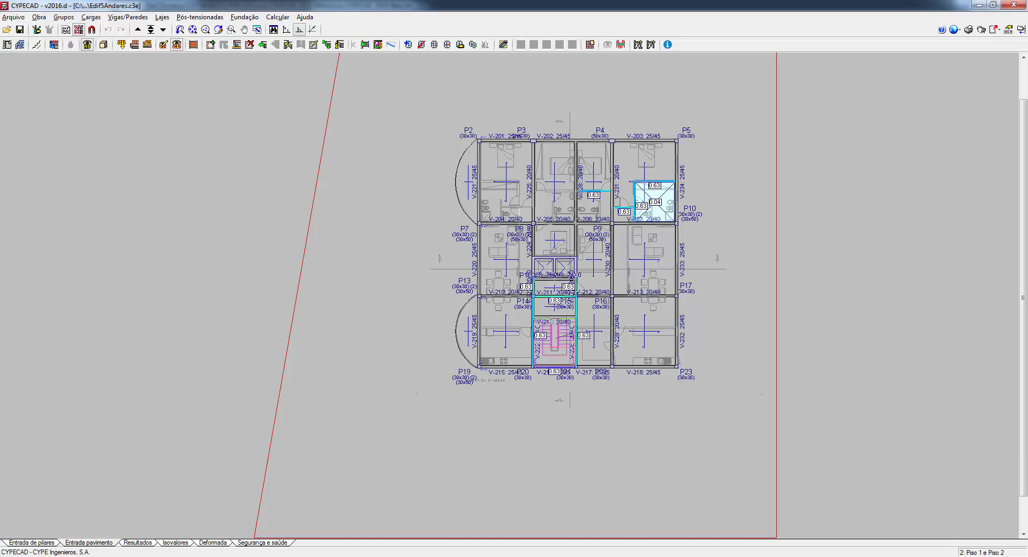
key("super+e")
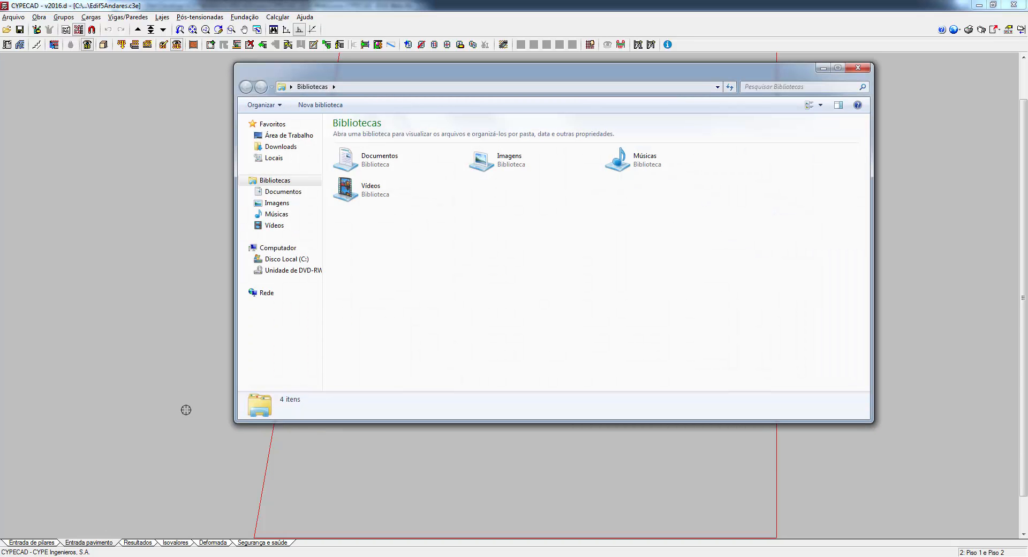
left_click(387, 87)
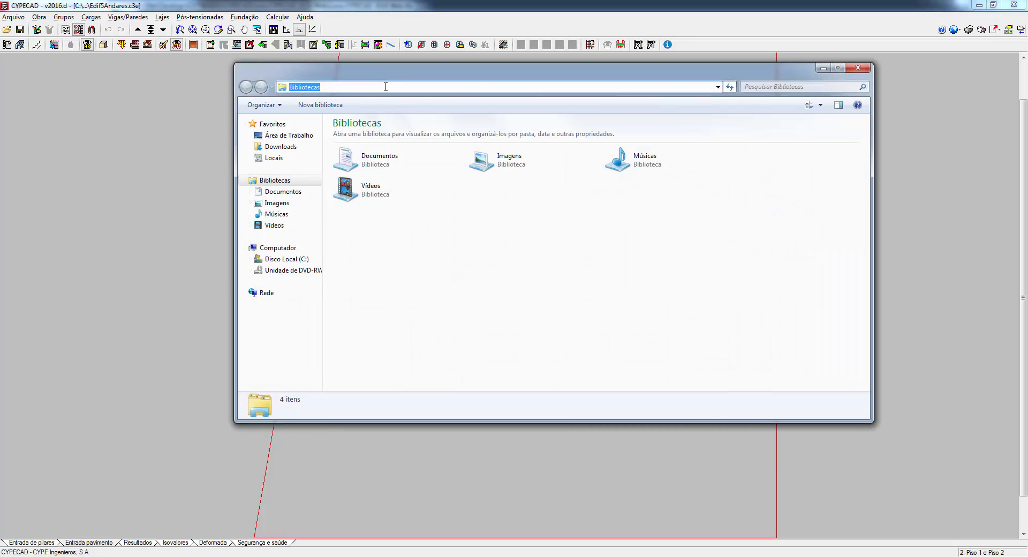
type("C:\\Users\\Net\\AppData\\Roaming\\CYPE Ingenieros\\v2016\\temporal\\Erros de cálculo da obra 'Edif5Andares' (Versão 2016d).html")
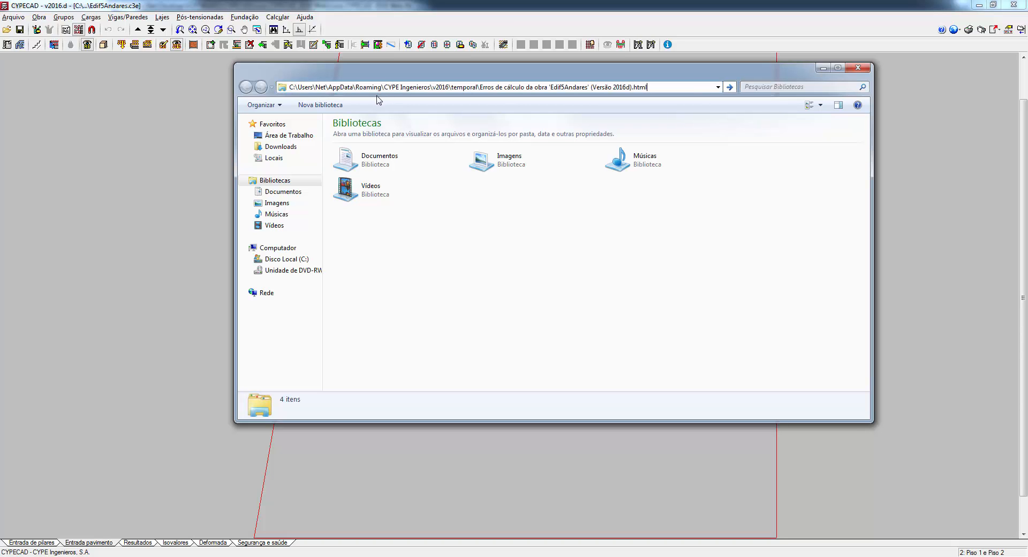
key("Return")
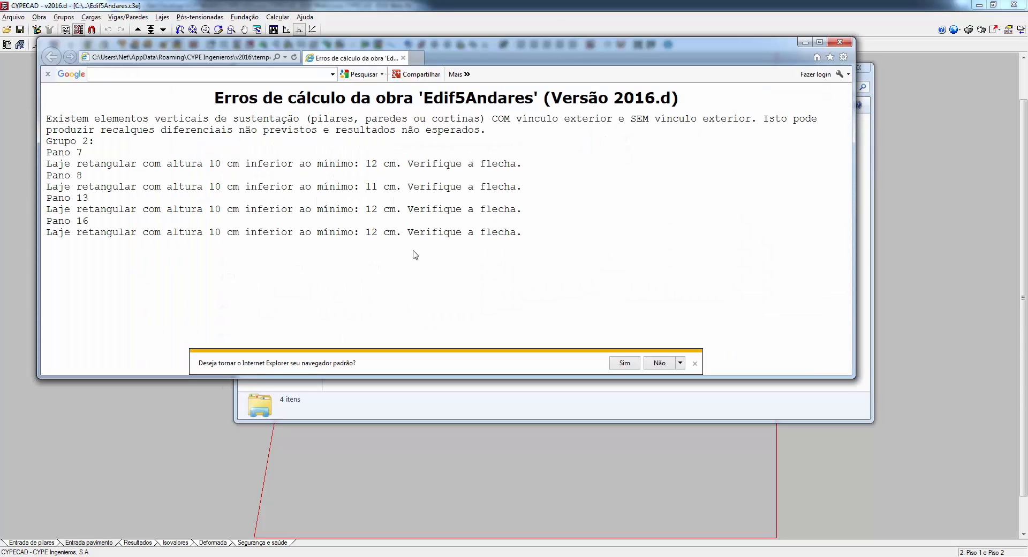
Minimise the file browser and switch between the HTML report and CYPECAD to compare the listed errors with the slab plan
left_click(758, 418)
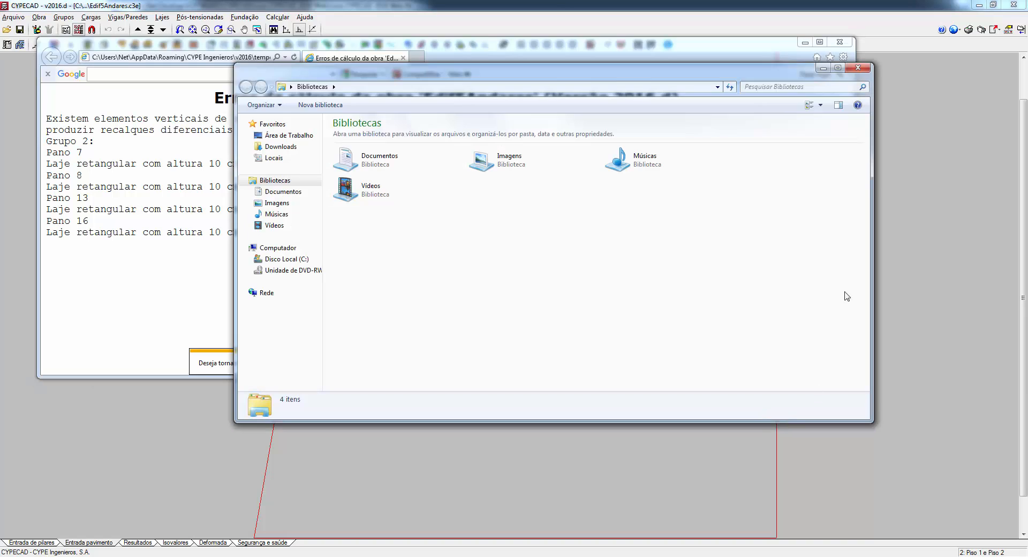
left_click(824, 69)
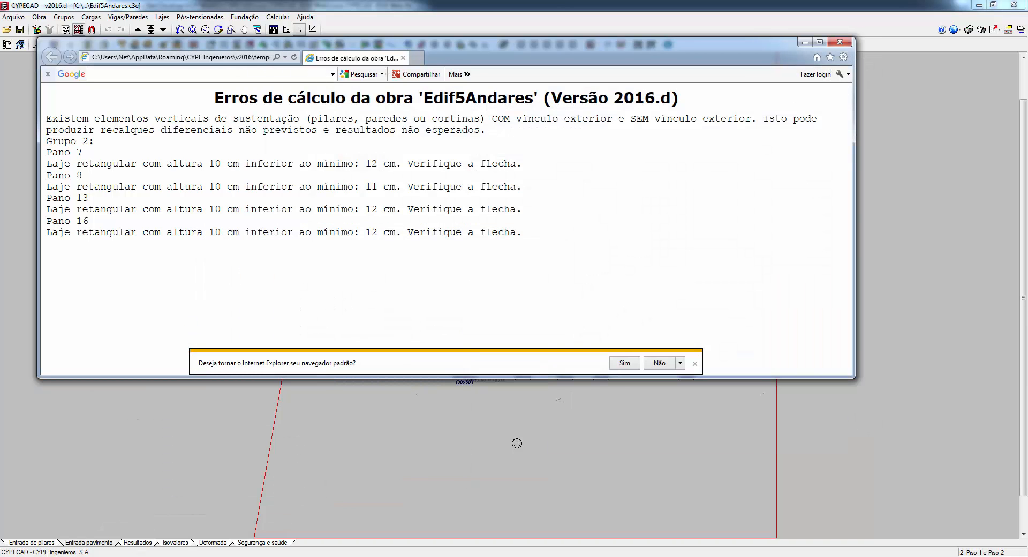
left_click(552, 467)
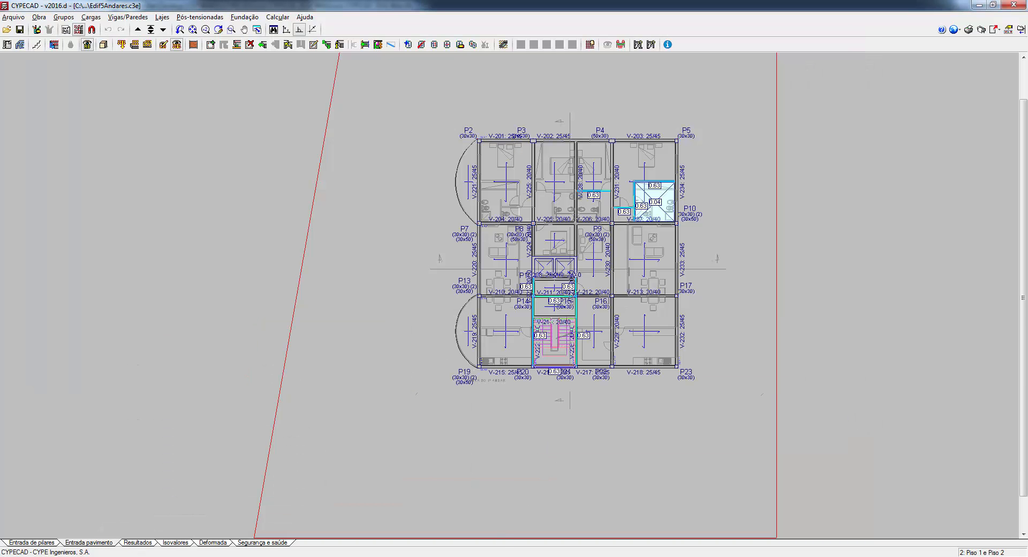
left_click(93, 556)
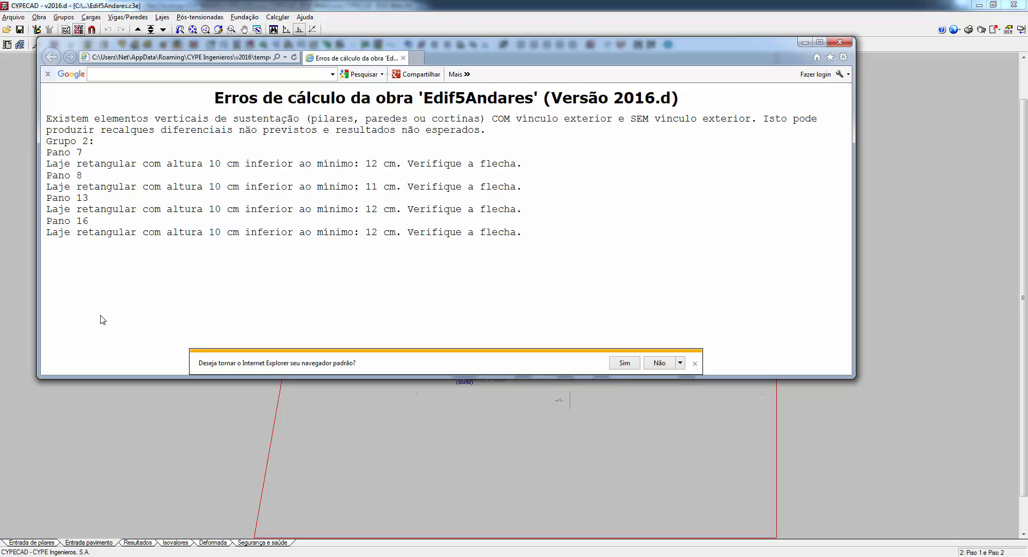
left_click(133, 467)
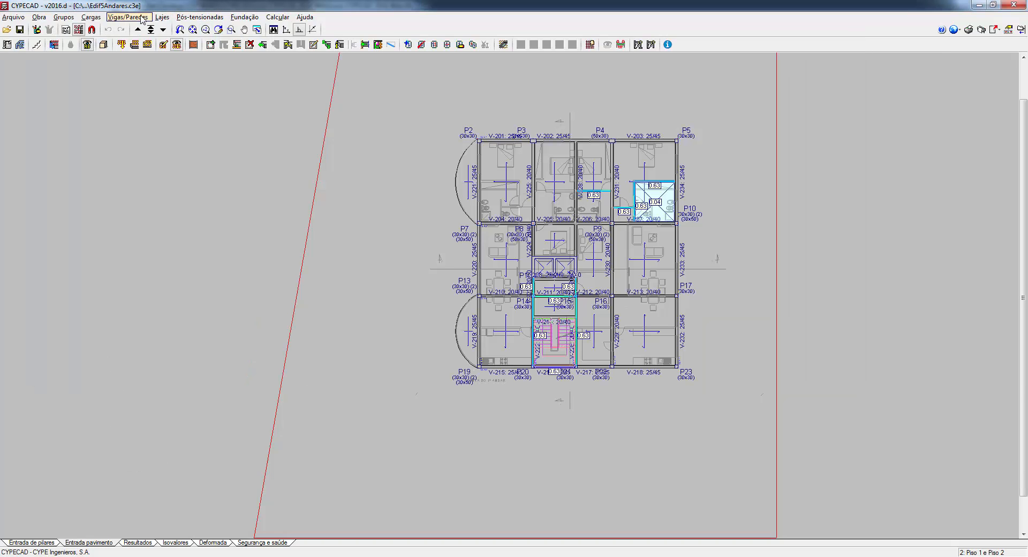
Edit the slab data of panel 7 in group 2, check its requirement in the HTML report, and set its height to 12 cm
left_click(162, 16)
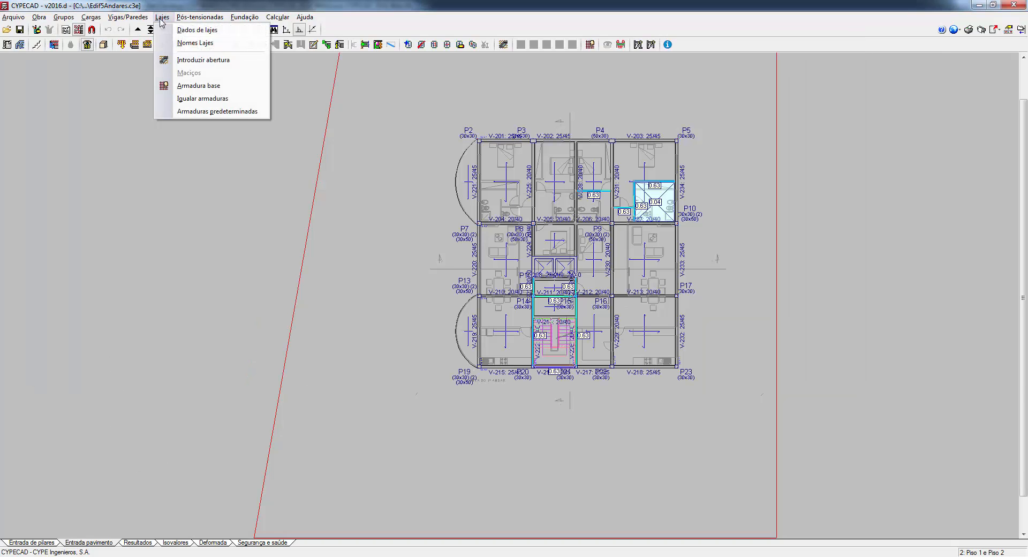
left_click(193, 31)
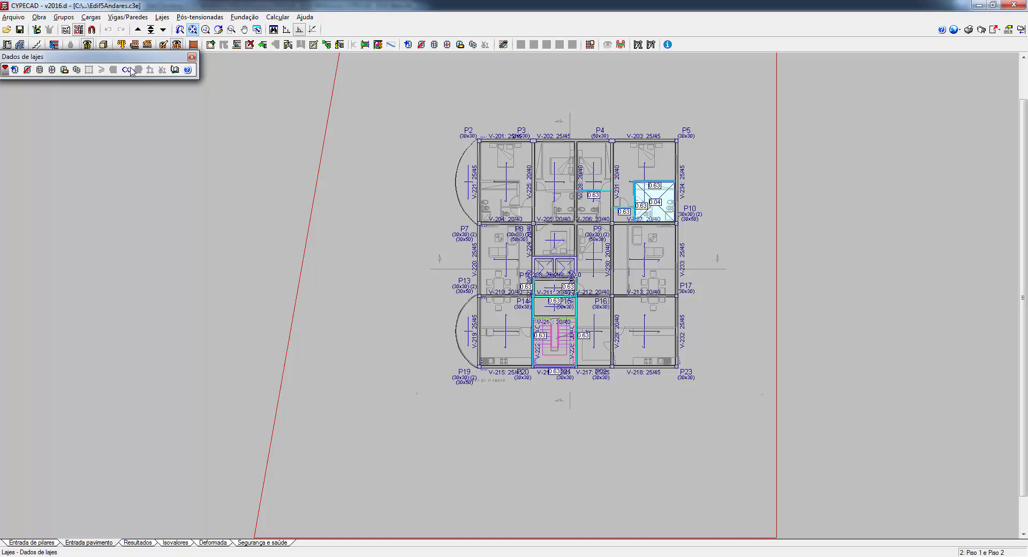
left_click(65, 70)
scroll(677, 323, "up", 2)
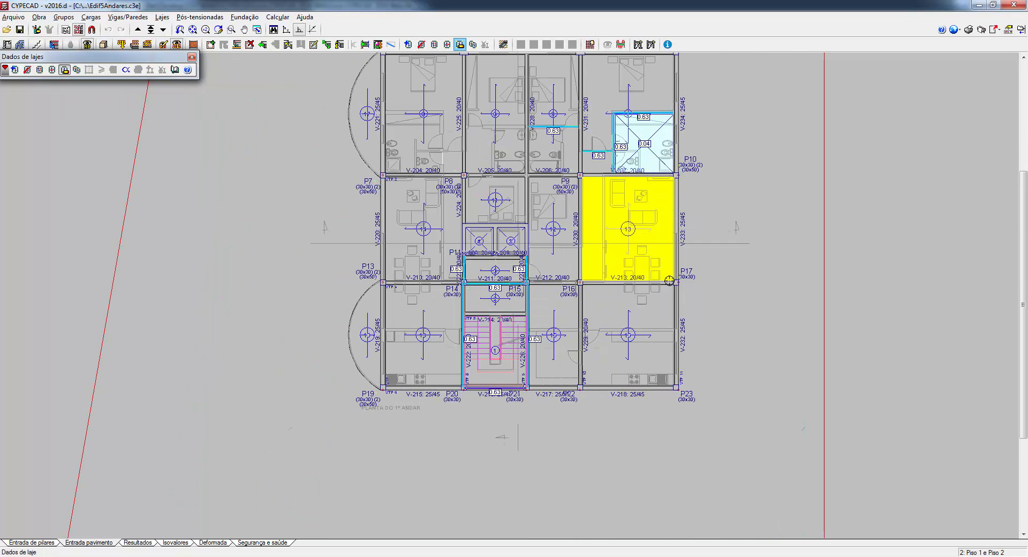
scroll(670, 281, "up", 3)
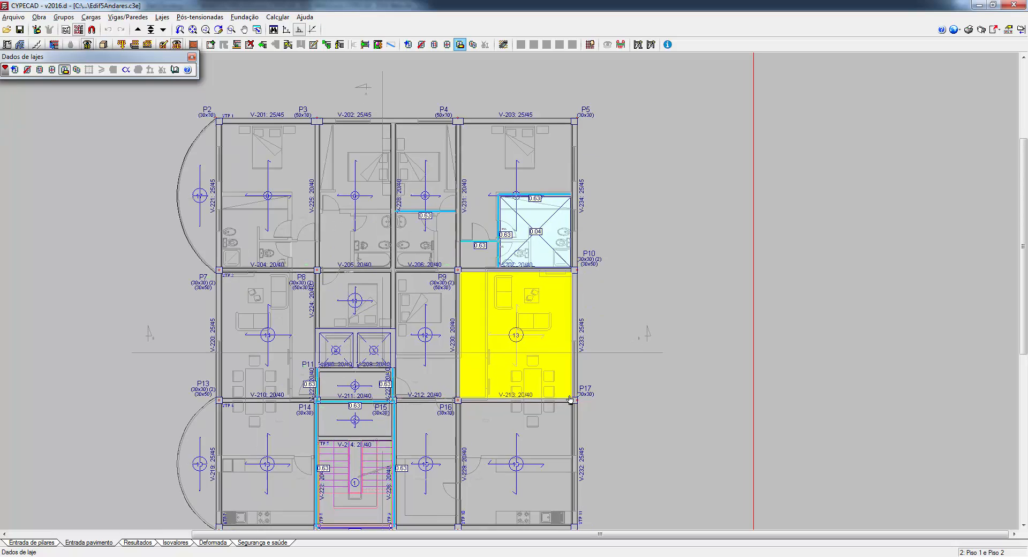
scroll(570, 399, "down", 2)
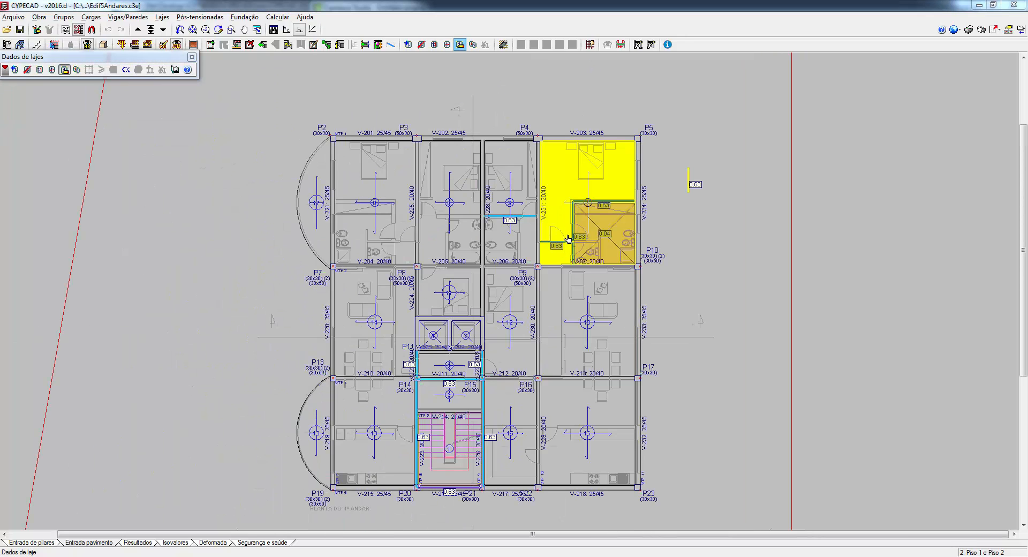
left_click(569, 238)
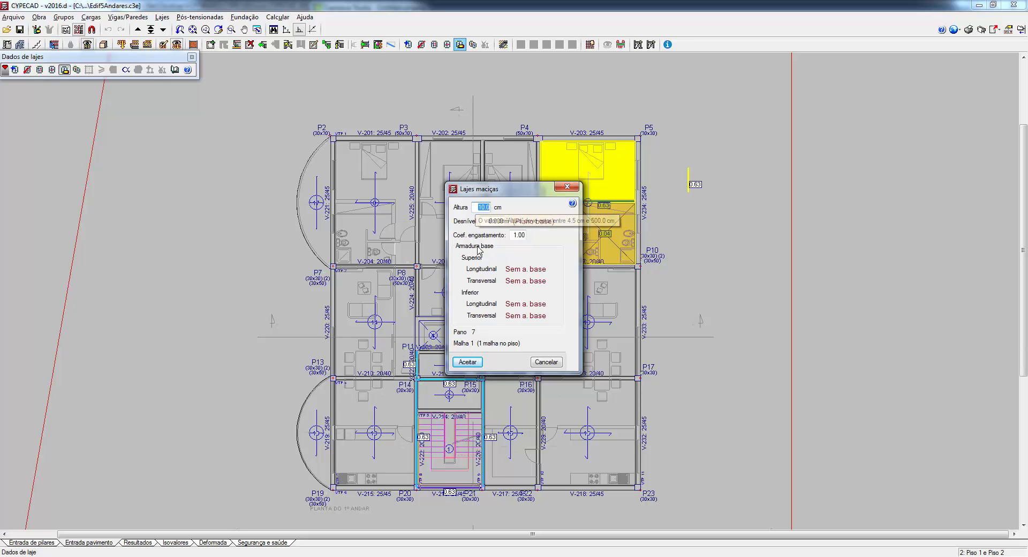
key("alt+Tab")
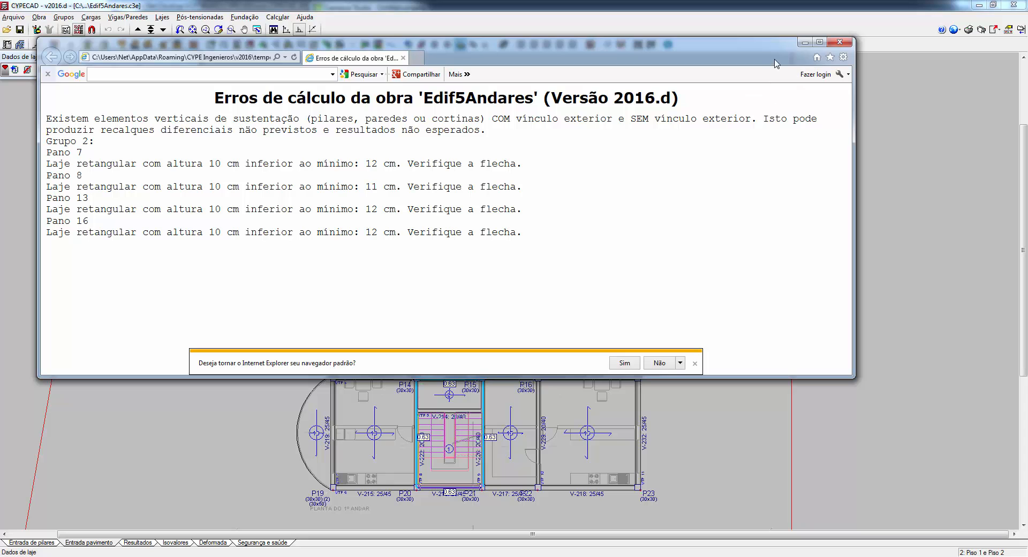
left_click(806, 43)
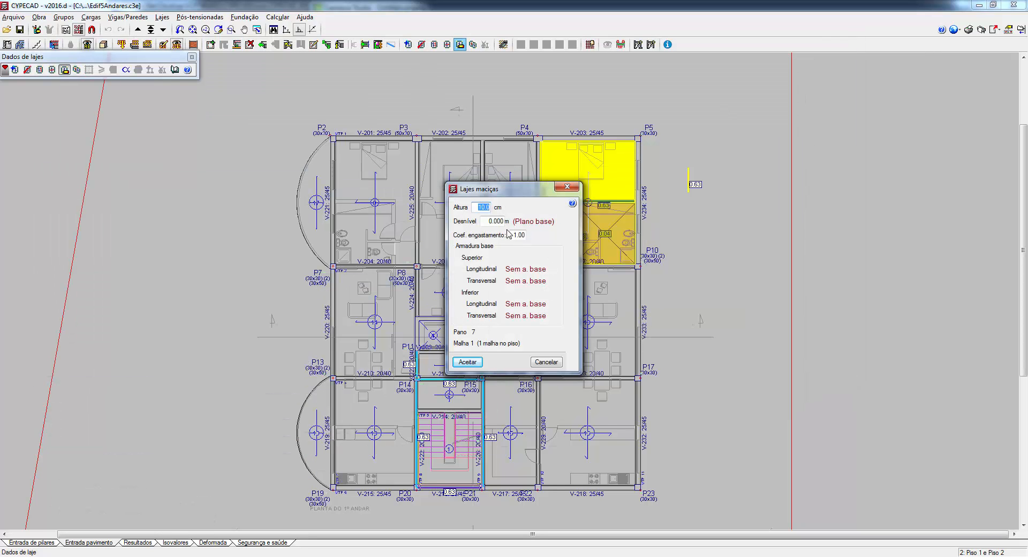
type("12")
left_click(468, 362)
Set the height of solid slab panel 8, between pillars P7 and P8 and beam V-201, to 12 cm
scroll(494, 213, "up", 1)
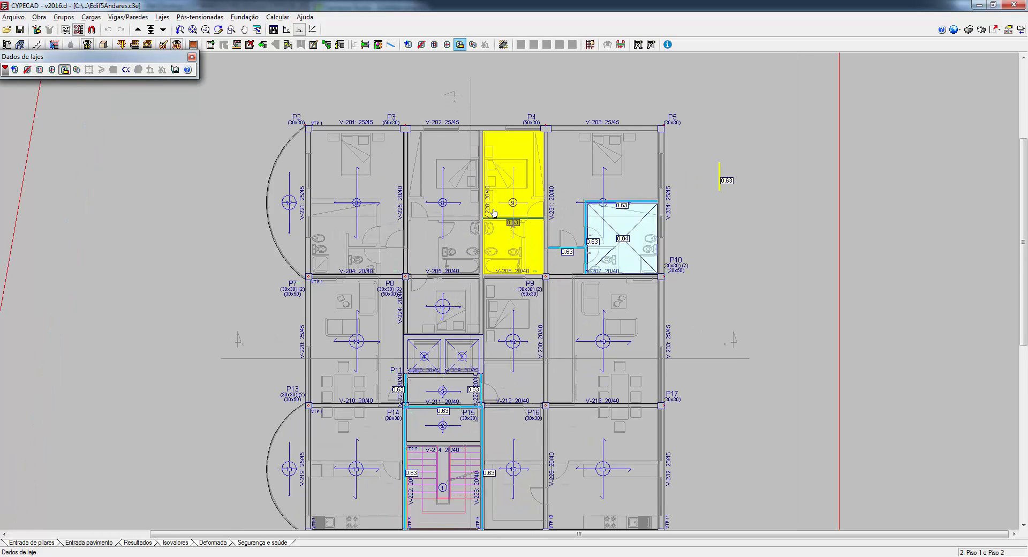
scroll(407, 236, "up", 3)
left_click(378, 236)
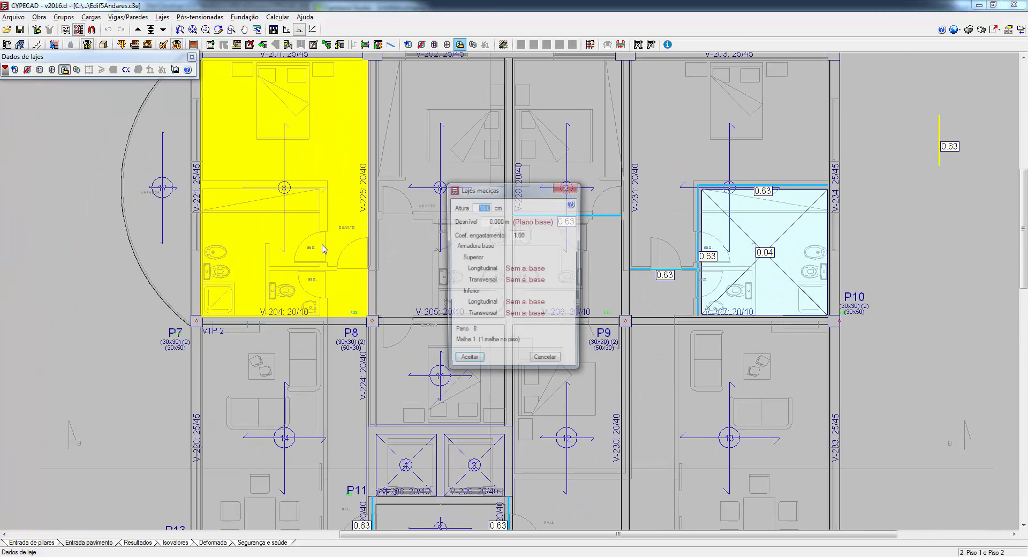
type("12")
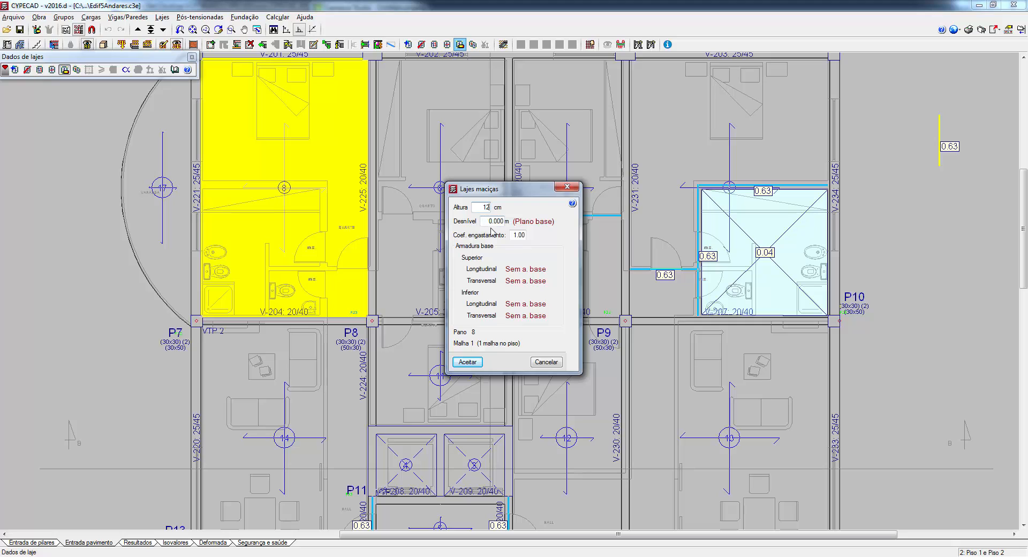
left_click(466, 362)
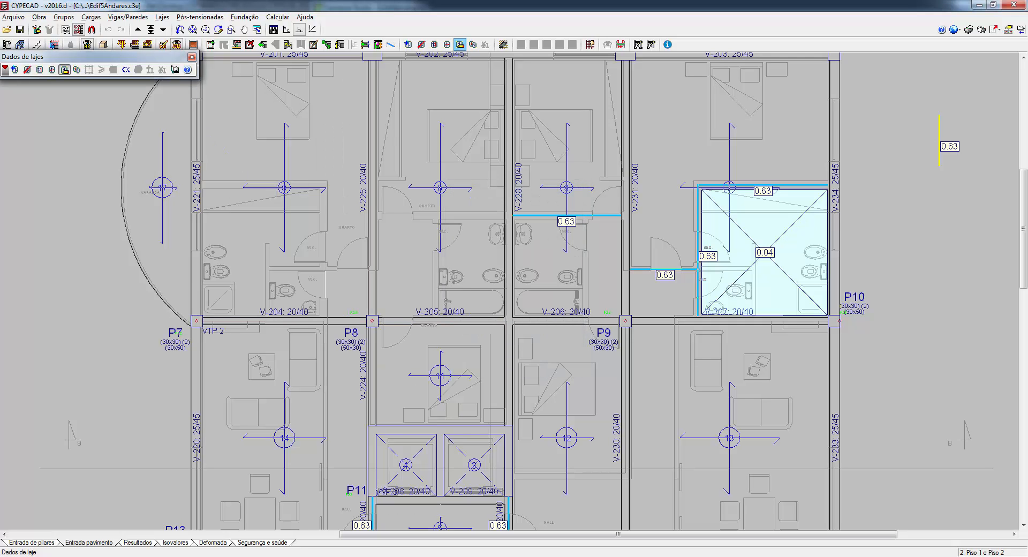
Consult the HTML report for the remaining panels, close it, and set the height of solid slab panel 13 to 12 cm
left_click(141, 556)
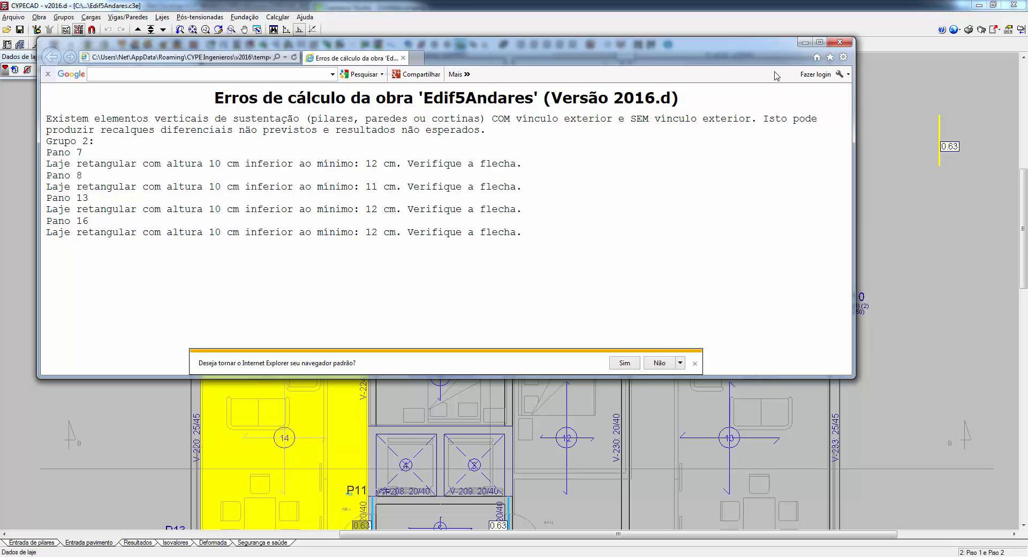
left_click(840, 42)
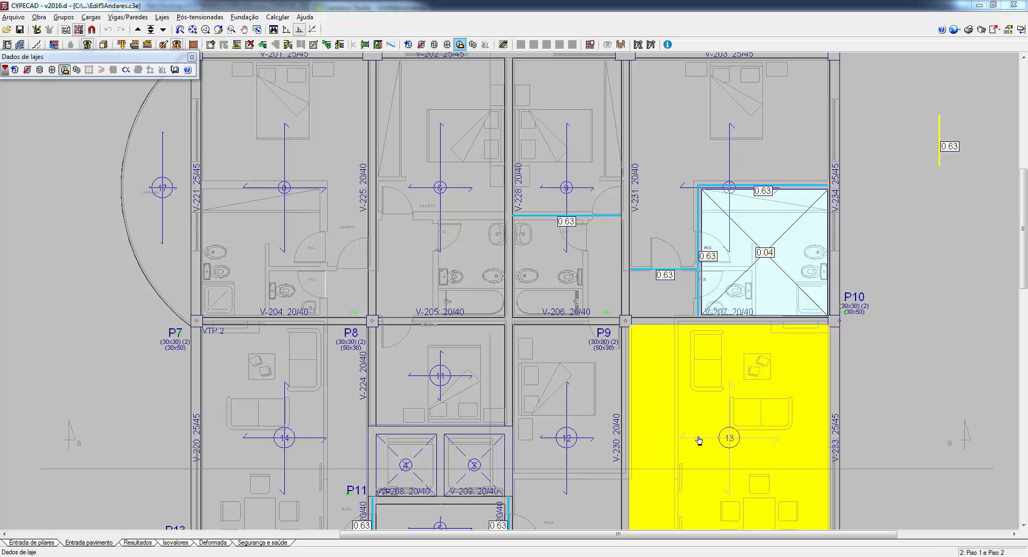
left_click(699, 440)
type("12")
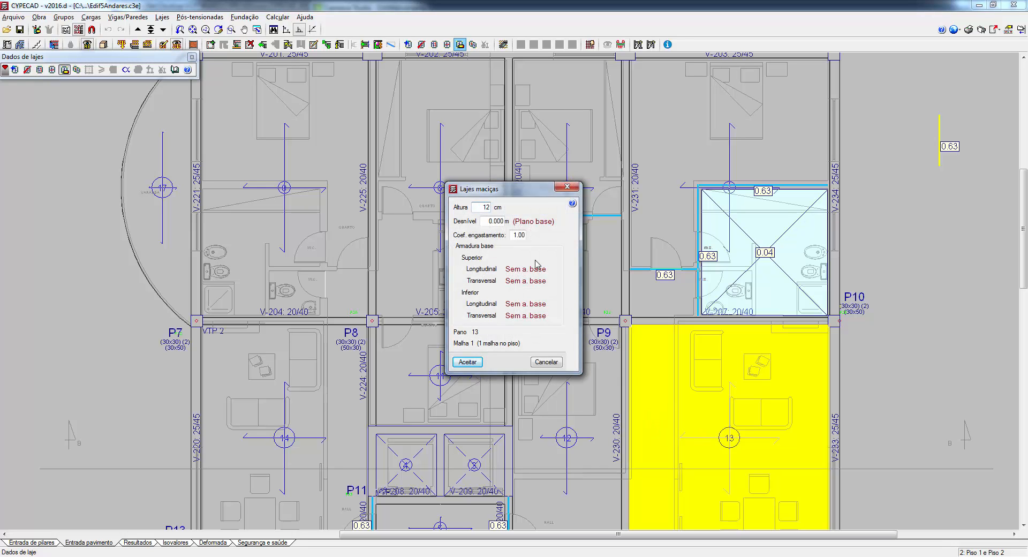
left_click(467, 363)
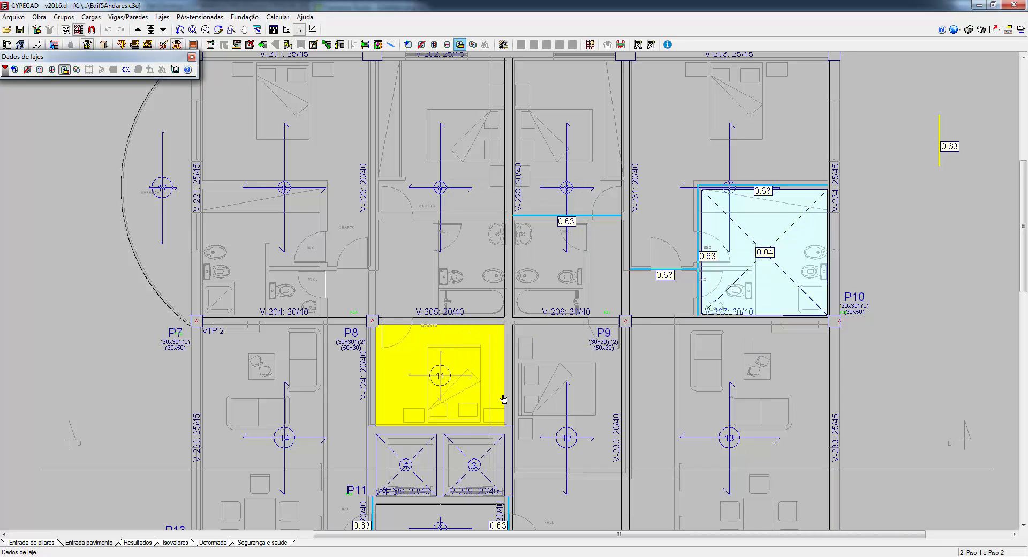
Raise the height of solid slab panel 16, below pillar P17, to the 12 cm minimum given in the error report
scroll(518, 444, "down", 2)
scroll(518, 444, "down", 4)
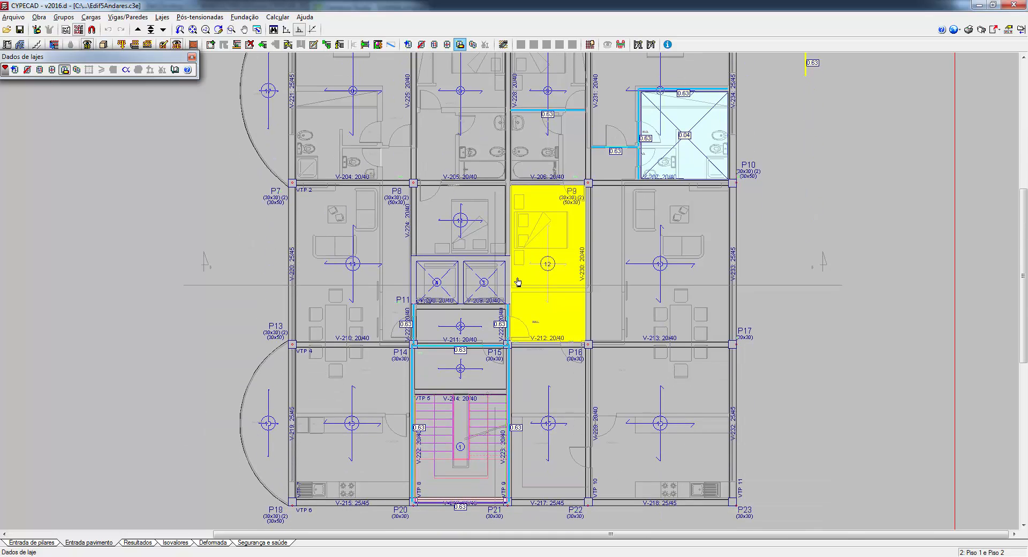
scroll(669, 444, "up", 1)
left_click(669, 444)
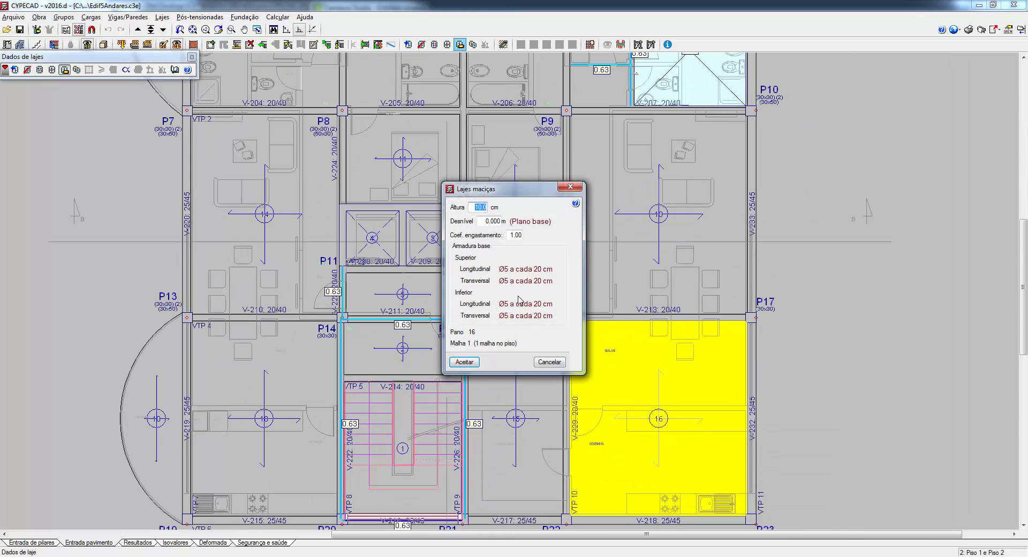
left_click(465, 362)
scroll(617, 232, "down", 5)
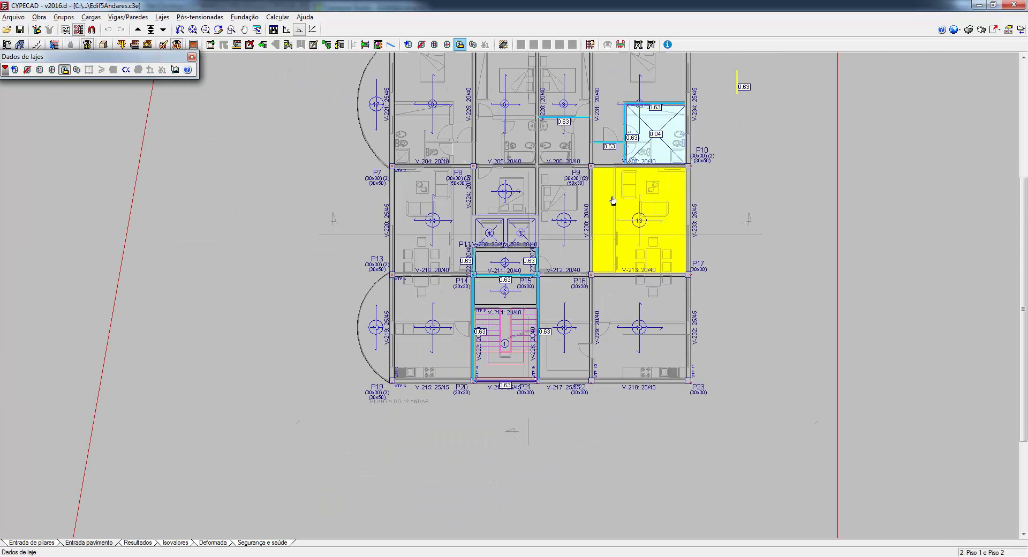
Verify the geometry of all groups again, continuing despite the mixed external supports, and close the resulting incident and error reports
left_click(278, 17)
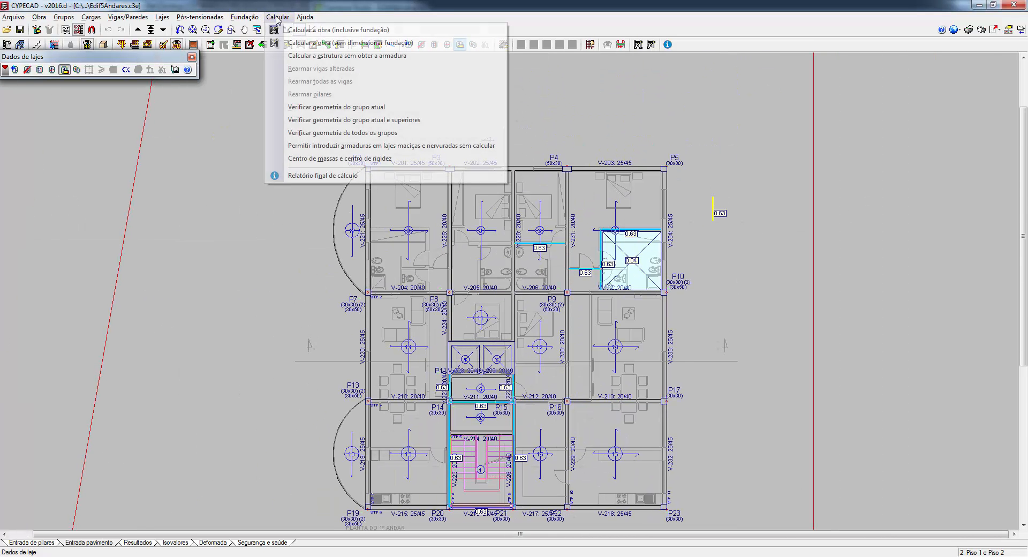
left_click(323, 133)
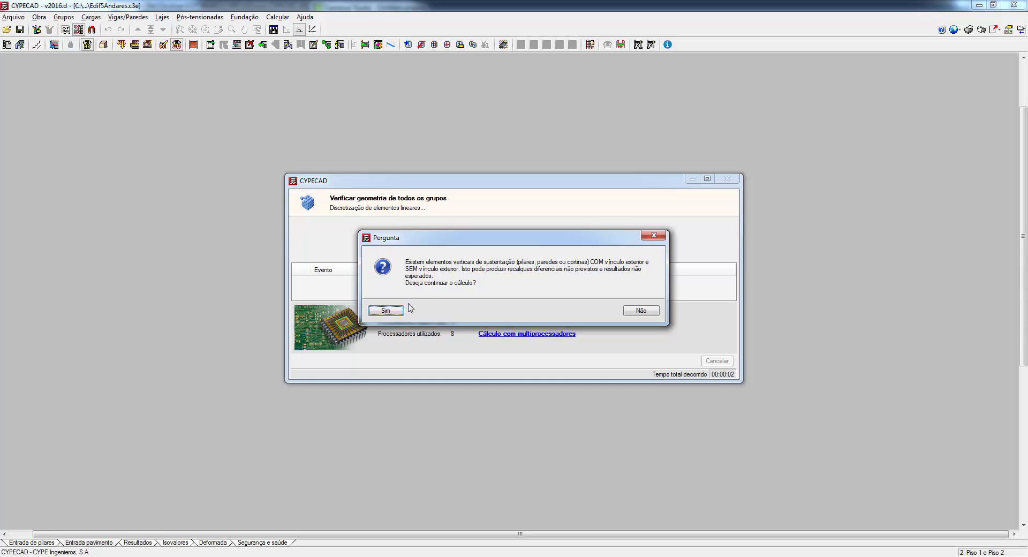
left_click(385, 312)
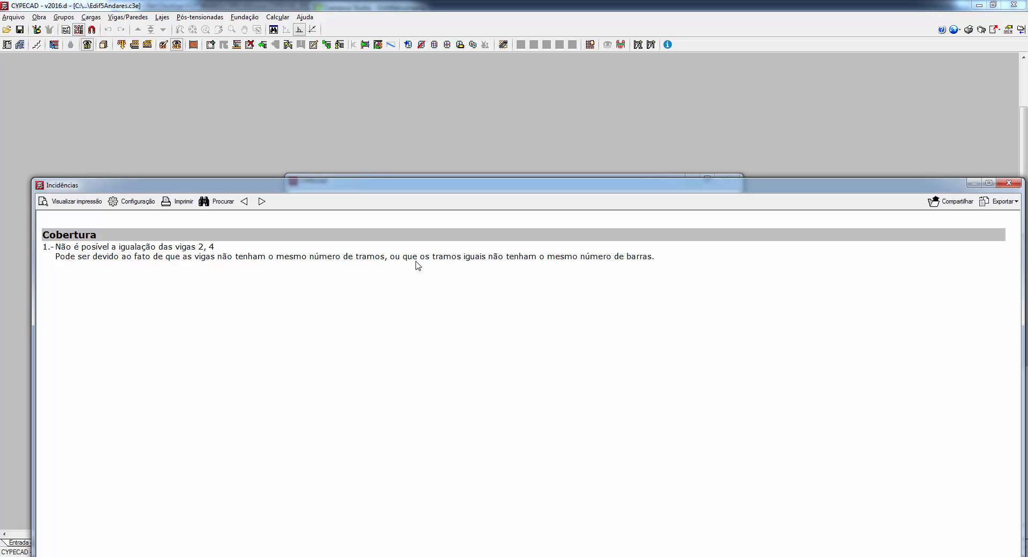
left_click(1009, 183)
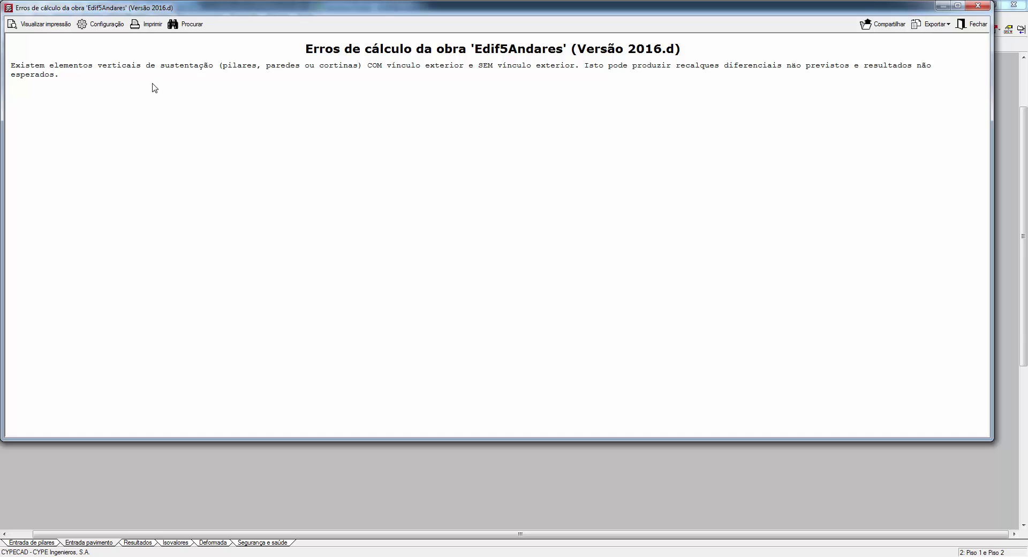
left_click(974, 24)
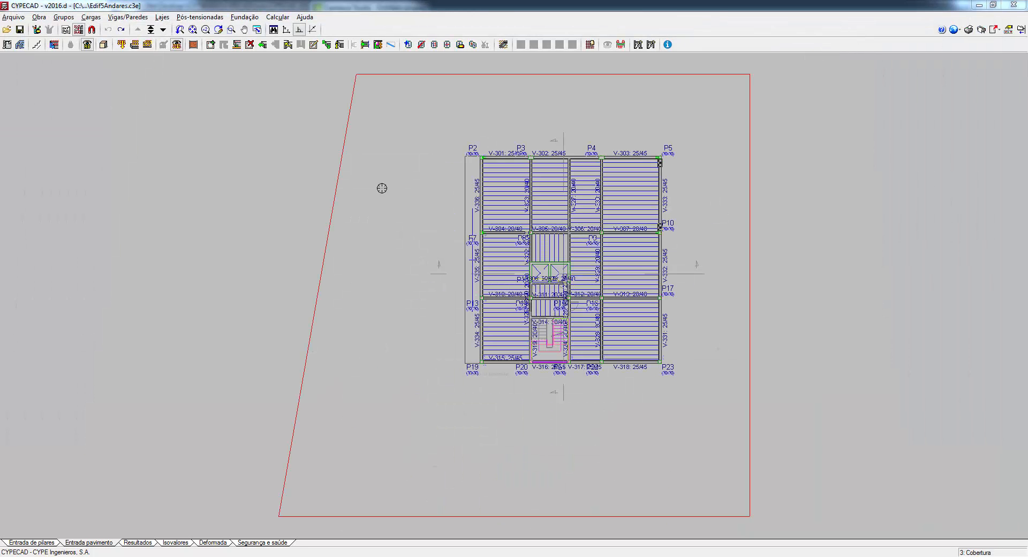
Try to equalise the continuous roof beam along V-304 to V-307 with the one along V-310 to V-313
left_click(127, 17)
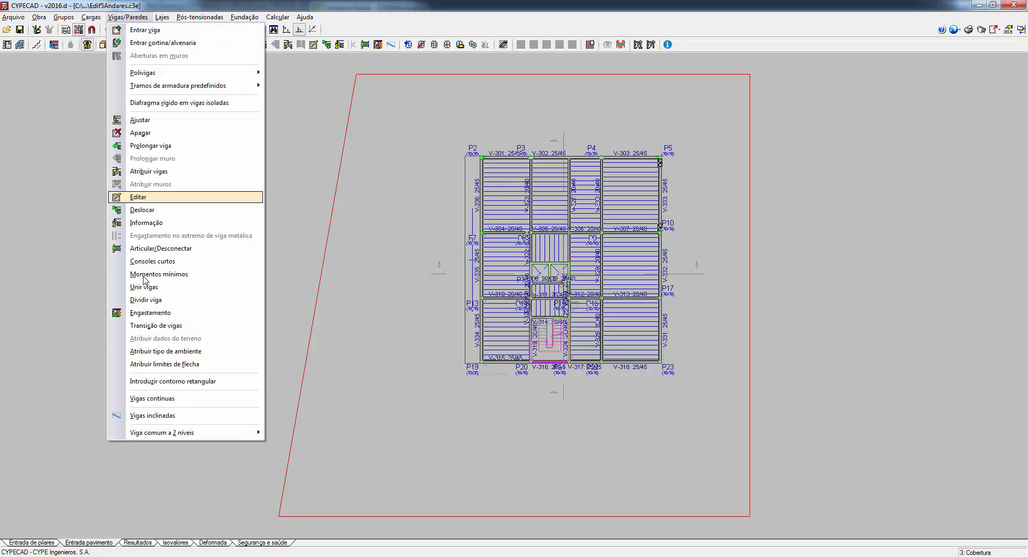
left_click(152, 399)
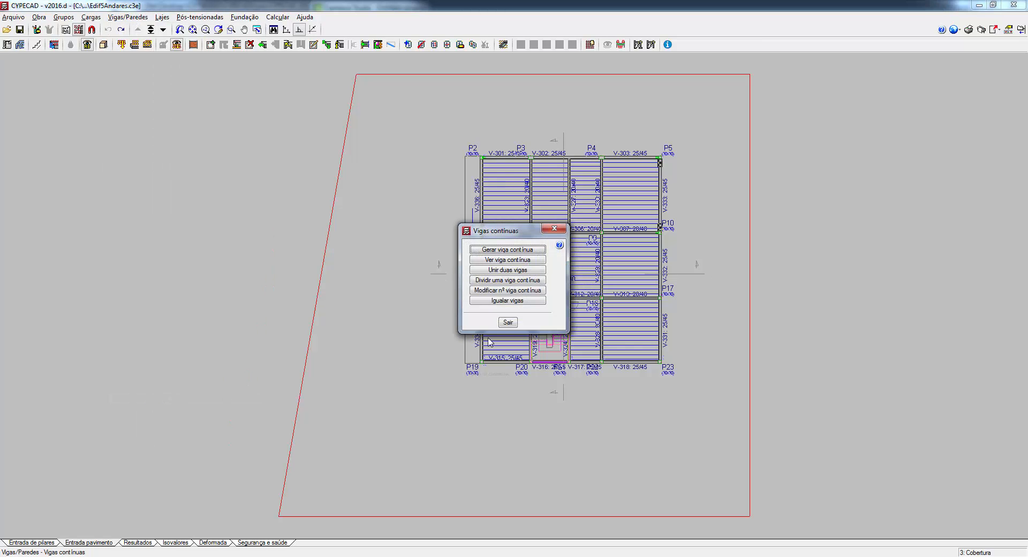
left_click(509, 302)
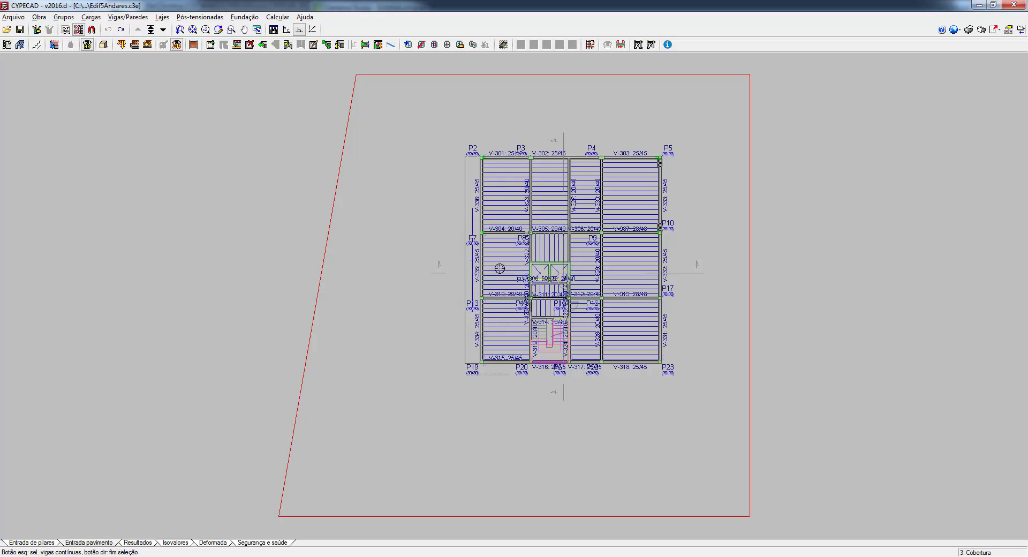
left_click(587, 232)
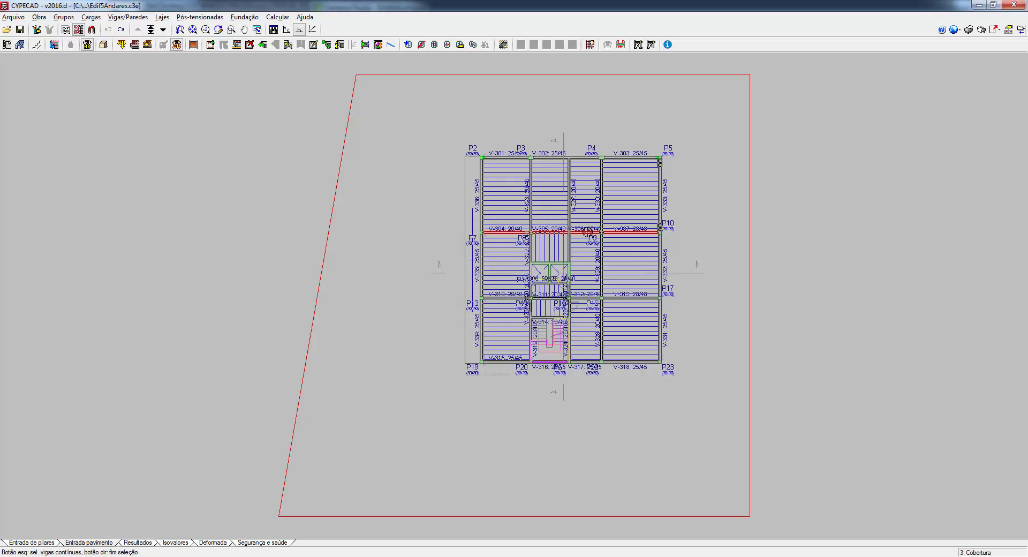
left_click(576, 299)
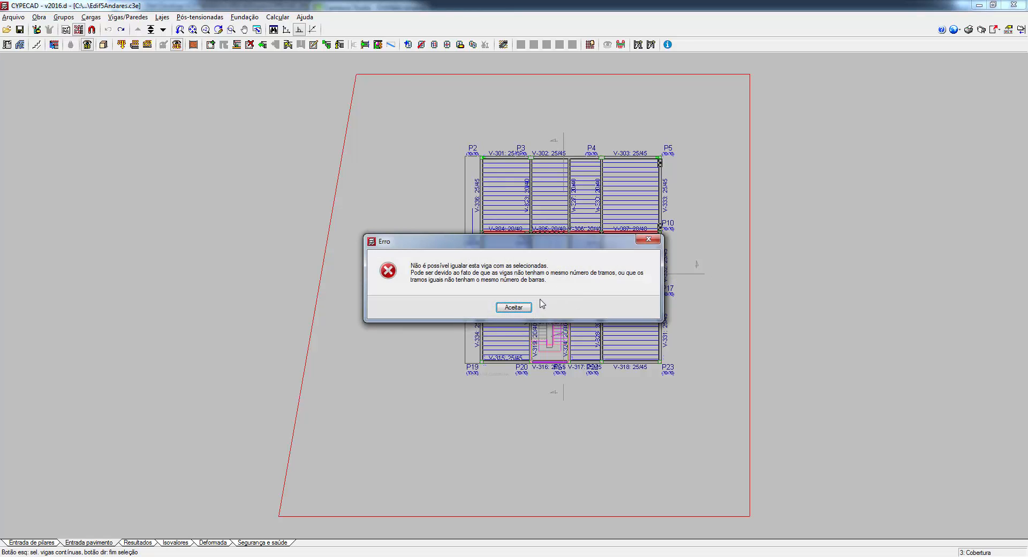
left_click(513, 301)
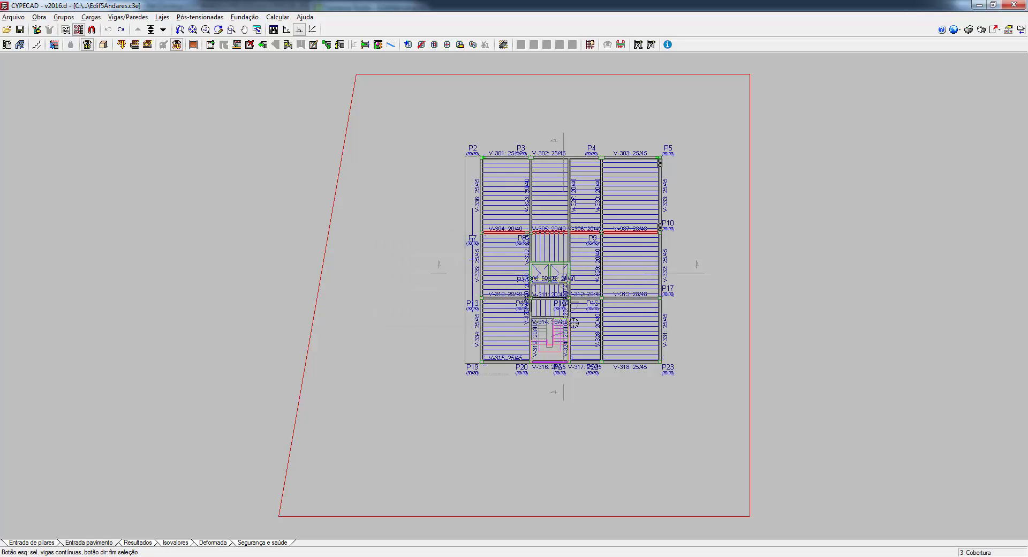
right_click(623, 293)
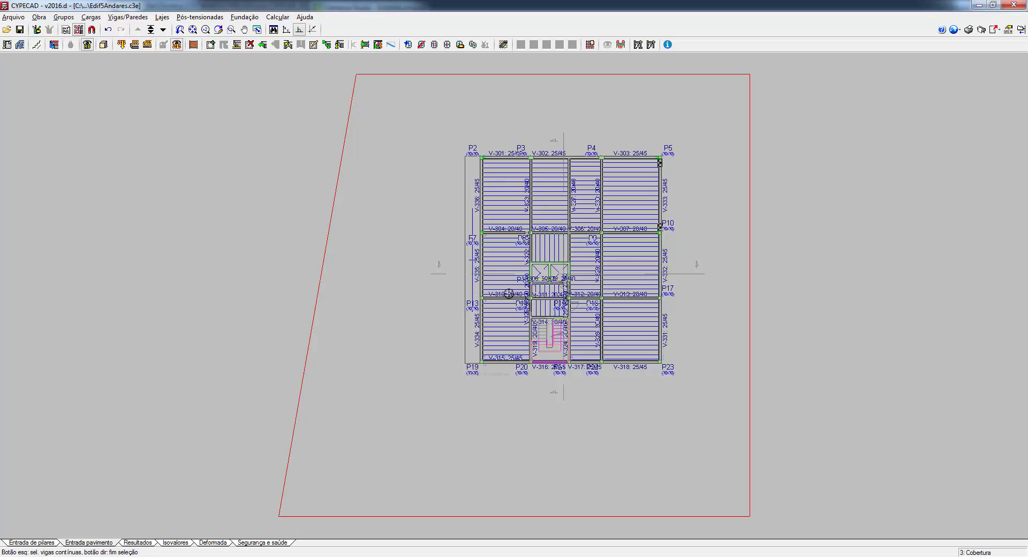
Recheck the geometry of all groups, accepting the mixed external supports, and close the resulting error report
left_click(283, 17)
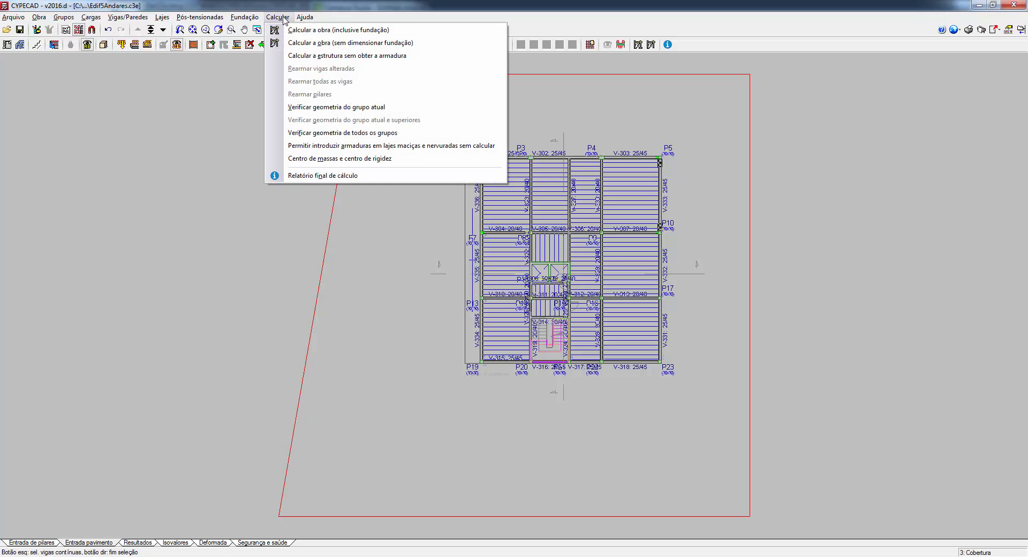
left_click(319, 133)
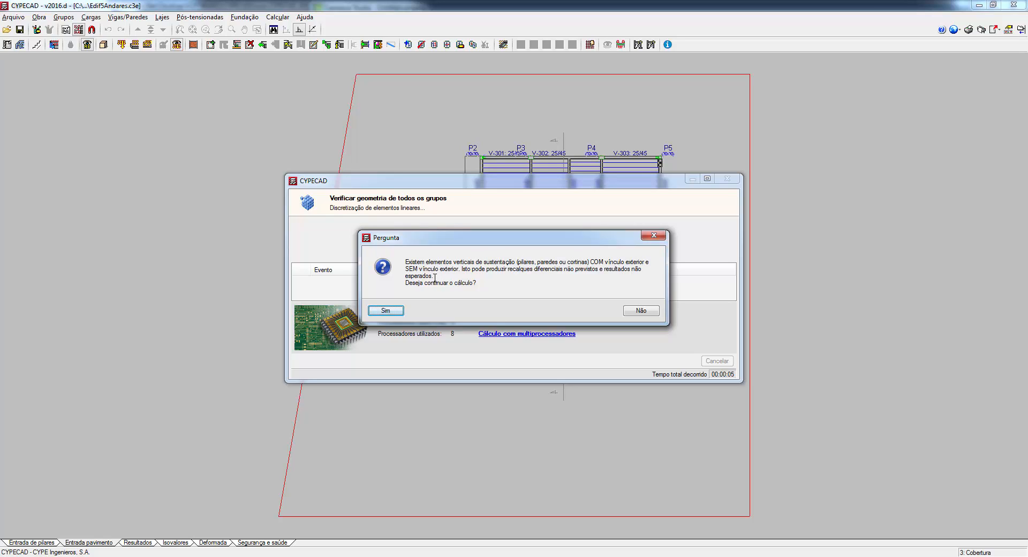
left_click(385, 310)
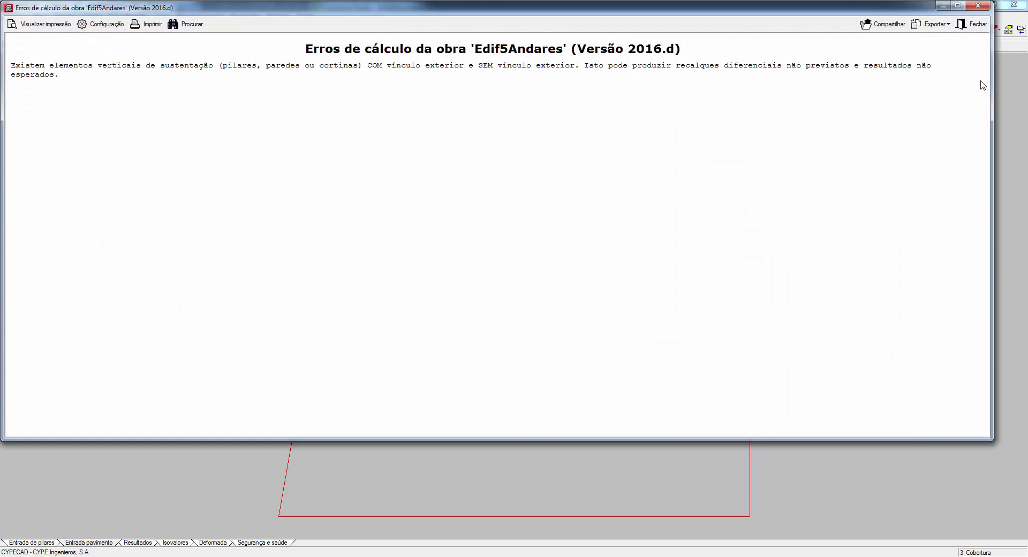
left_click(975, 24)
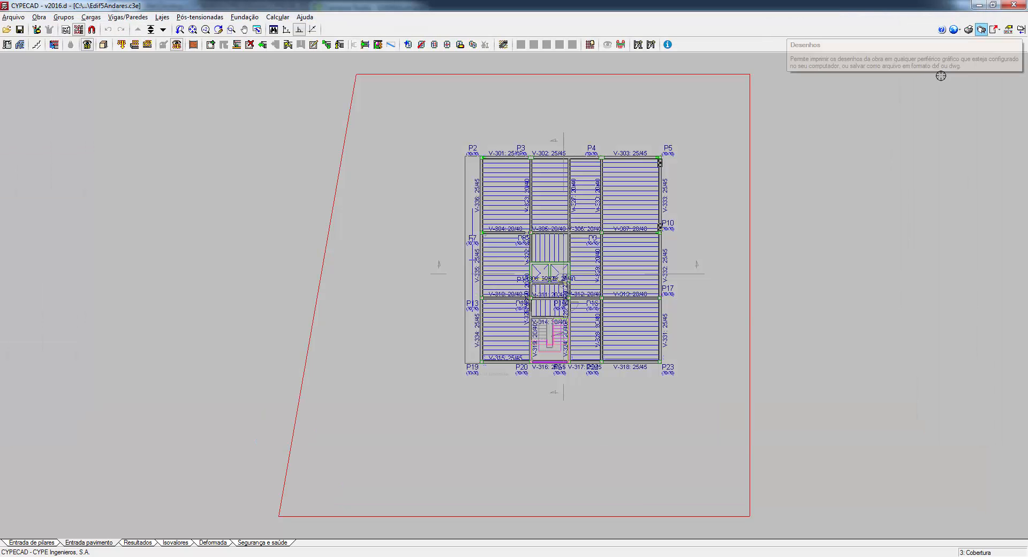
Calculate the building without dimensioning the foundation, continuing despite the Escada 1 stair differences and the mixed external supports
left_click(278, 17)
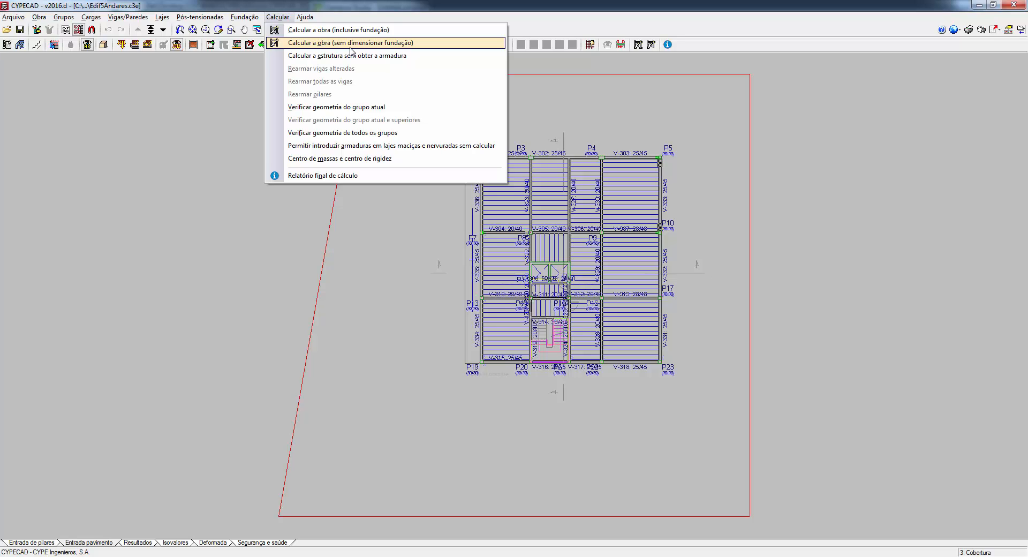
left_click(352, 46)
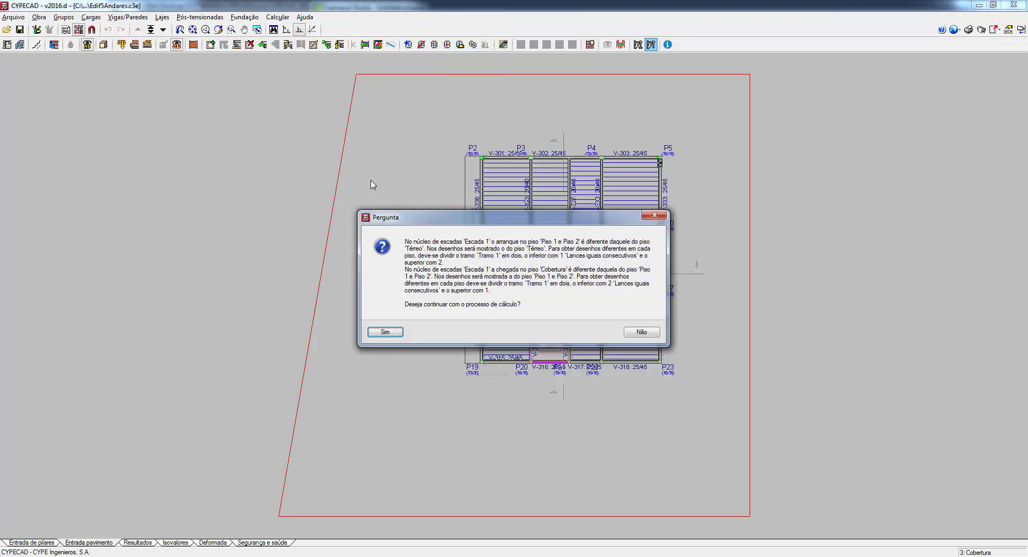
left_click(386, 332)
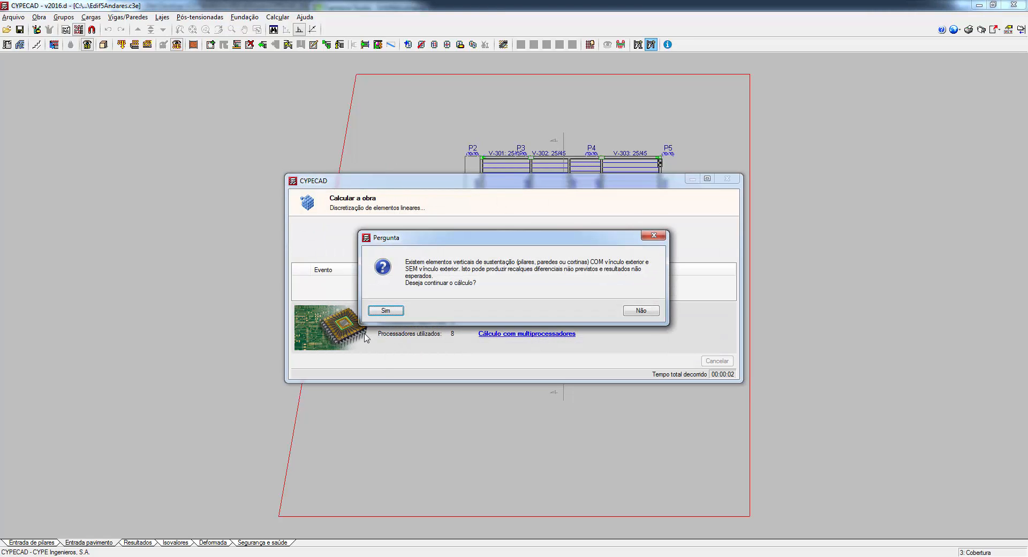
left_click(385, 312)
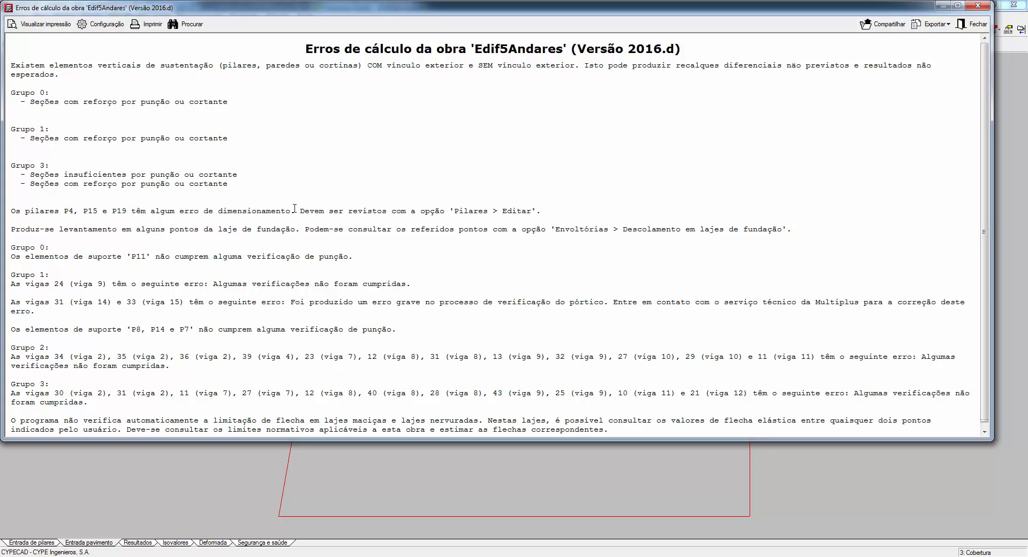
Review the calculation error report to its end, close it, and switch to the results view of the Cobertura floor
scroll(295, 207, "down", 1)
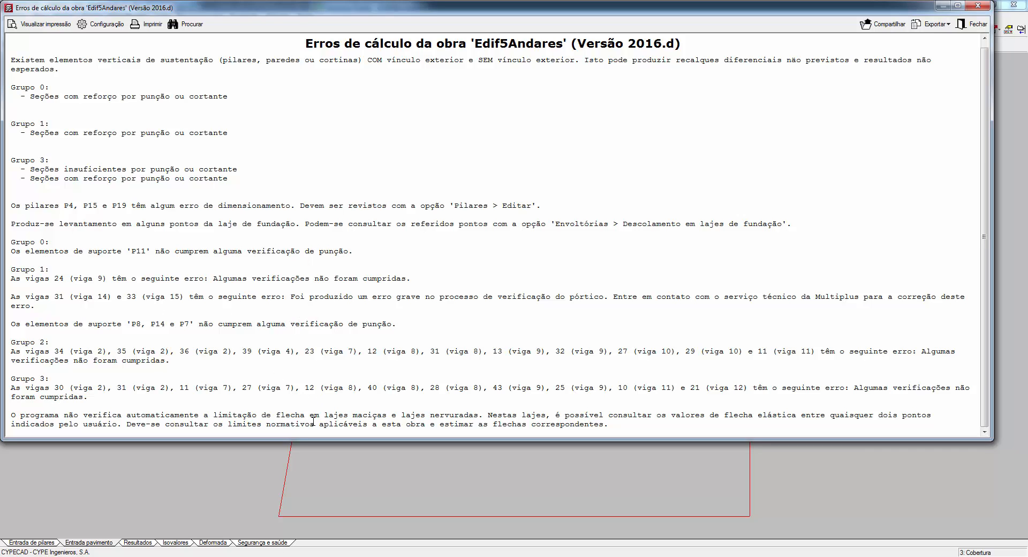
left_click(978, 25)
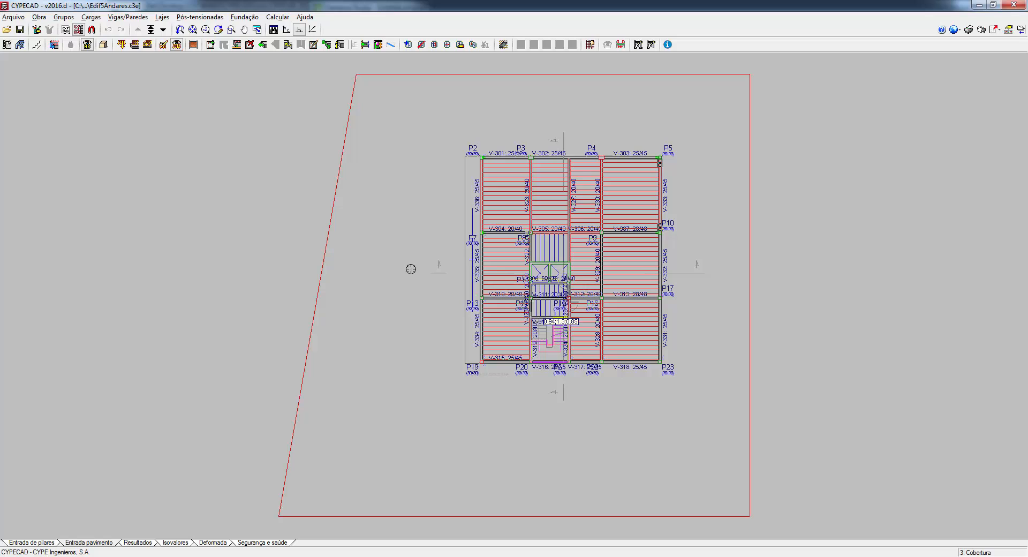
left_click(138, 542)
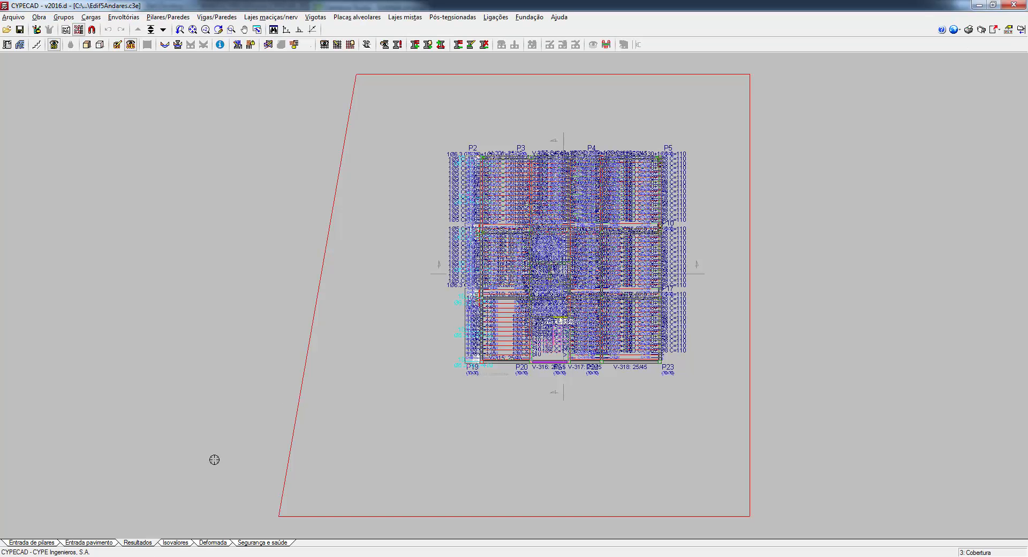